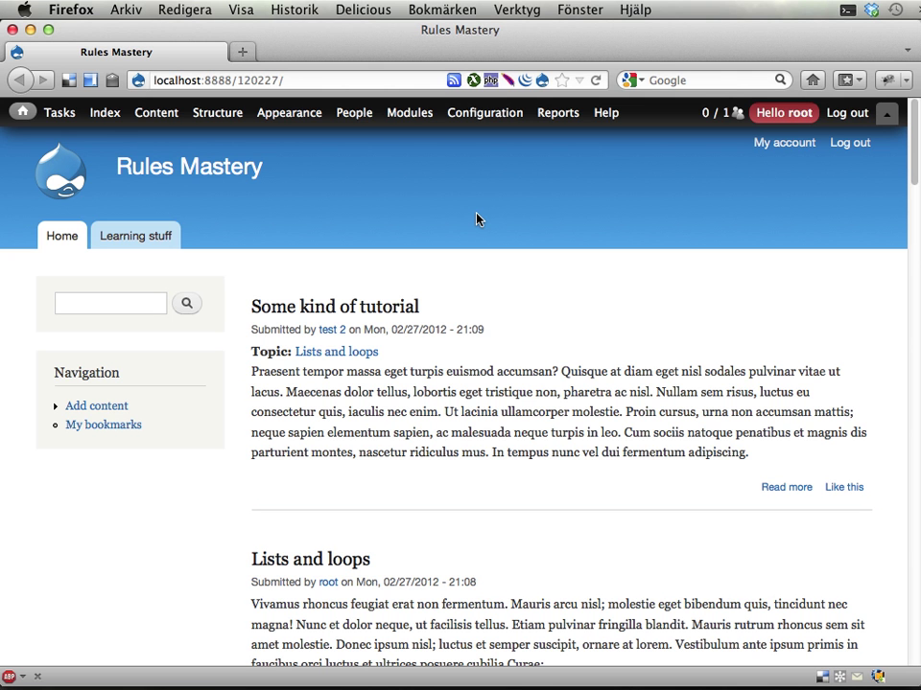
Filter the Modules list in a new tab for 'rules mastery' and open its Drupal points configuration
{"action": "mouse_move", "coordinate": [409, 125]}
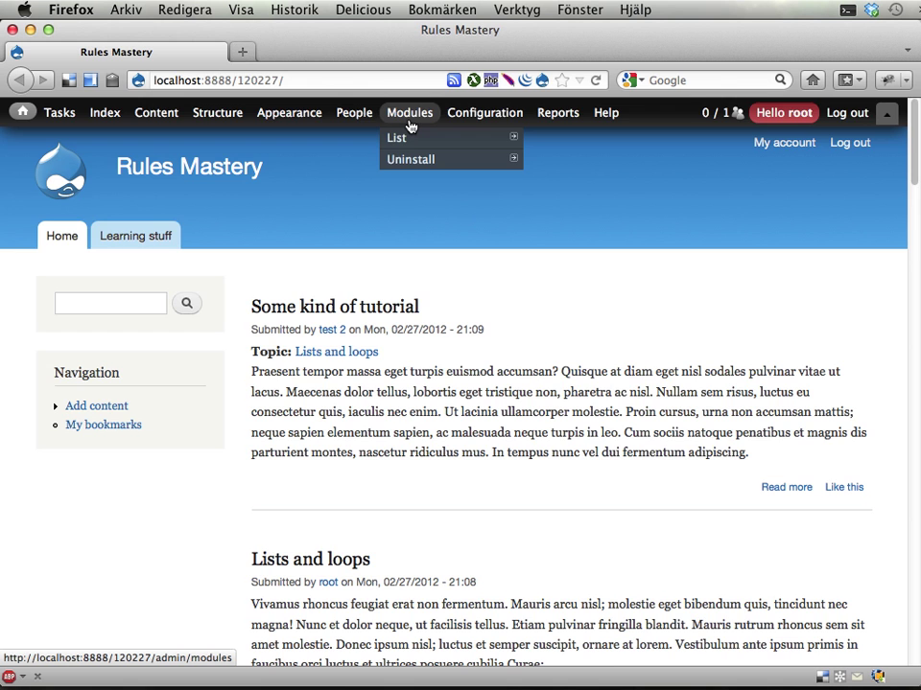
{"action": "middle_click", "coordinate": [410, 113]}
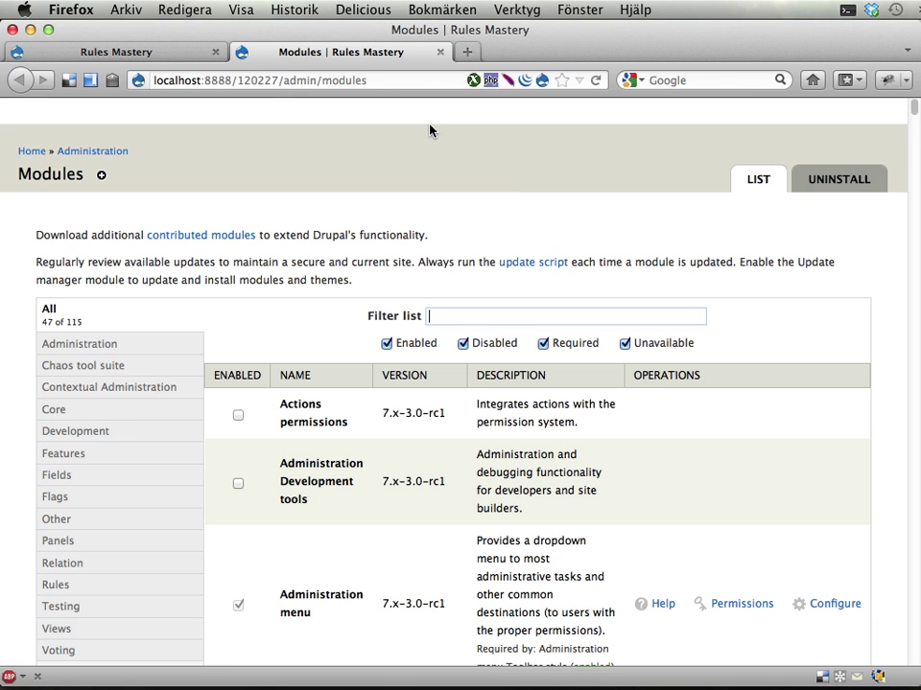
{"action": "type", "text": "rules"}
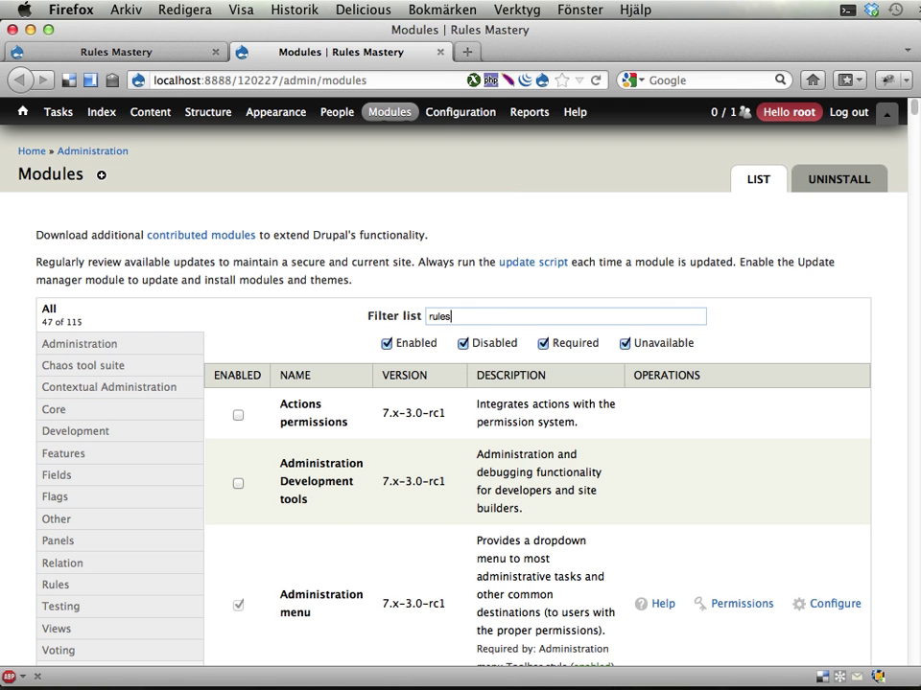
{"action": "type", "text": " mastery"}
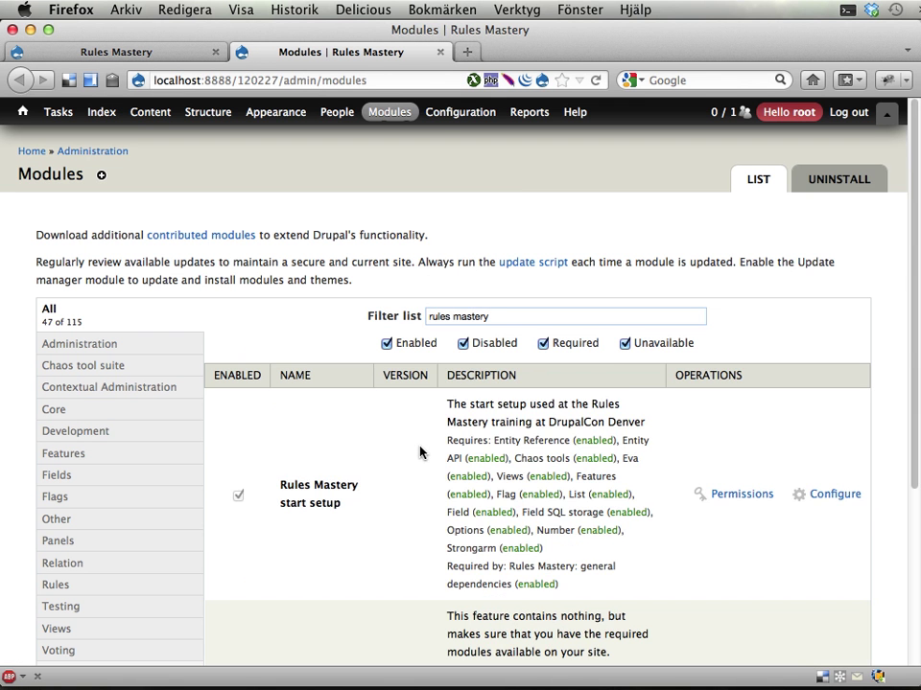
{"action": "scroll", "coordinate": [345, 433], "scroll_direction": "down", "scroll_amount": 2}
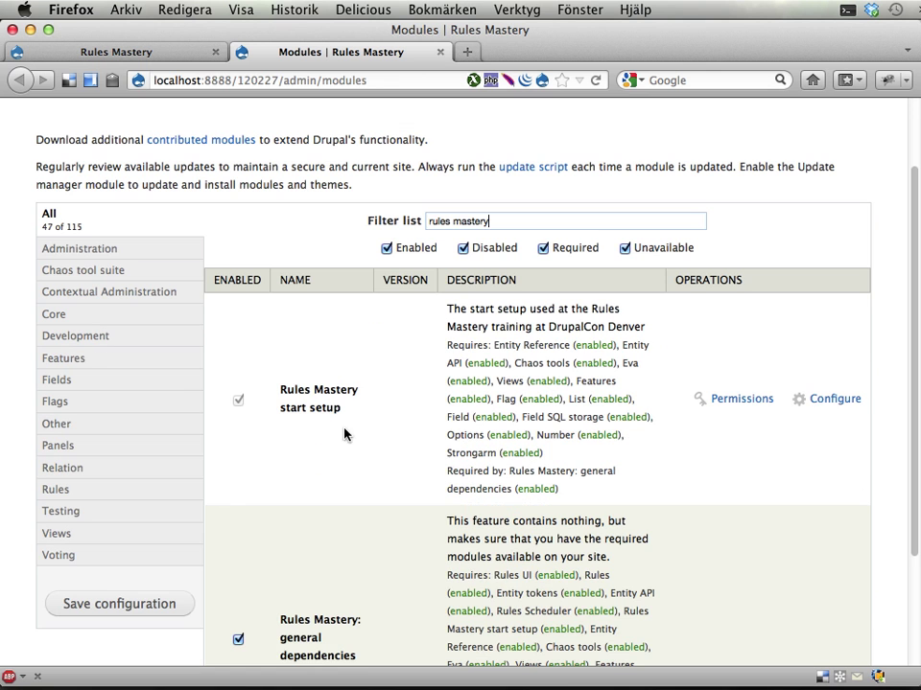
{"action": "left_click", "coordinate": [832, 399]}
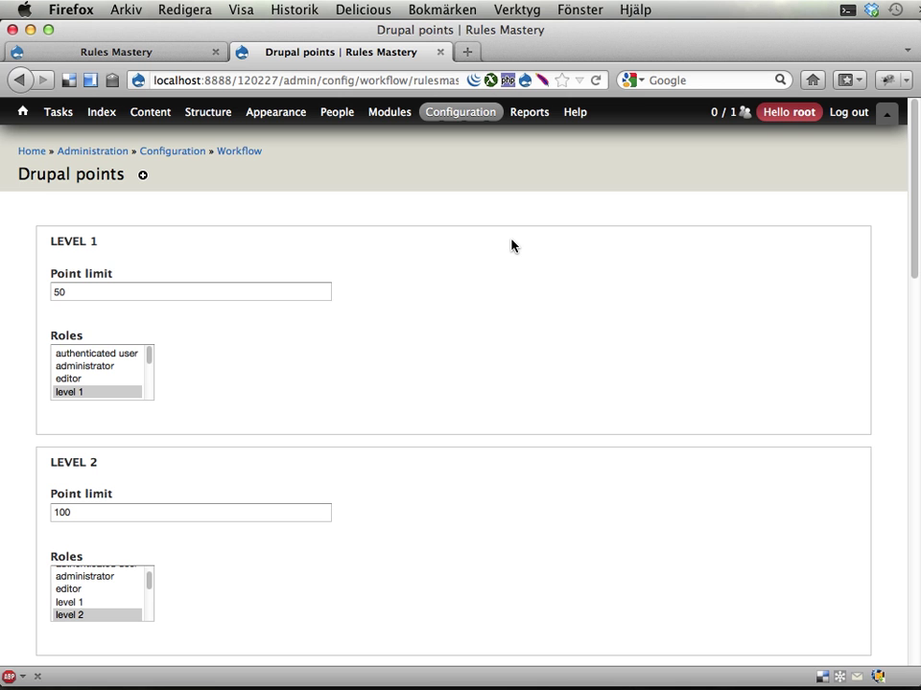
{"action": "scroll", "coordinate": [406, 335], "scroll_direction": "down", "scroll_amount": 5}
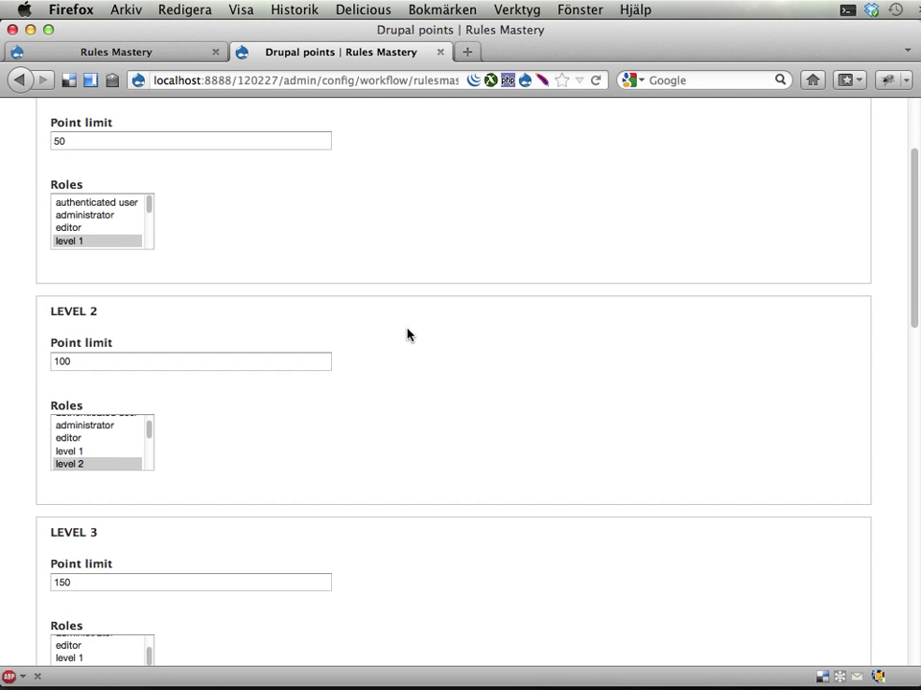
{"action": "scroll", "coordinate": [253, 304], "scroll_direction": "up", "scroll_amount": 4}
{"action": "left_click", "coordinate": [214, 226]}
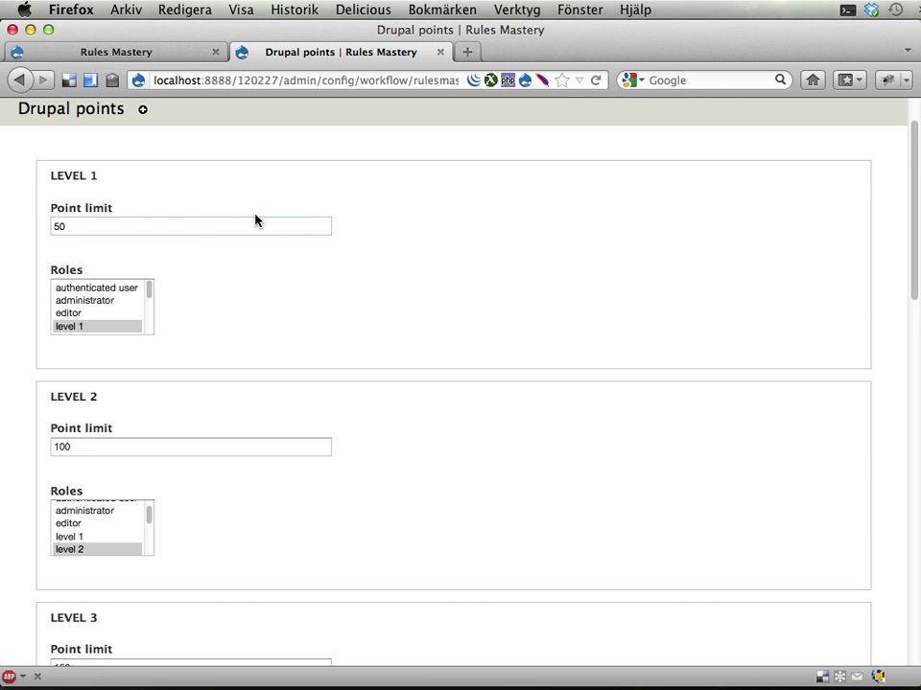
{"action": "scroll", "coordinate": [91, 310], "scroll_direction": "down", "scroll_amount": 4}
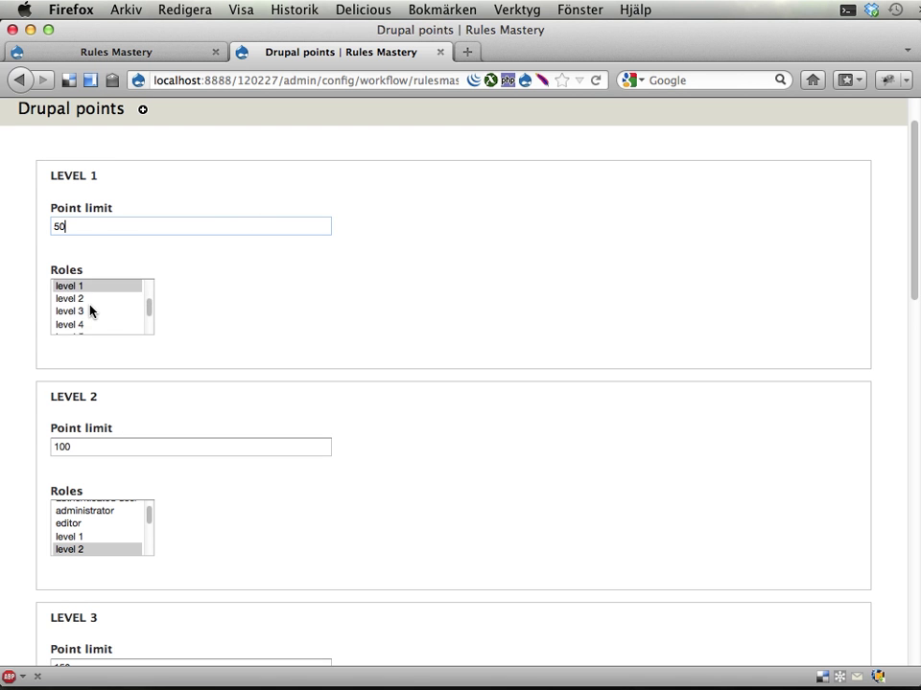
{"action": "scroll", "coordinate": [91, 310], "scroll_direction": "up", "scroll_amount": 4}
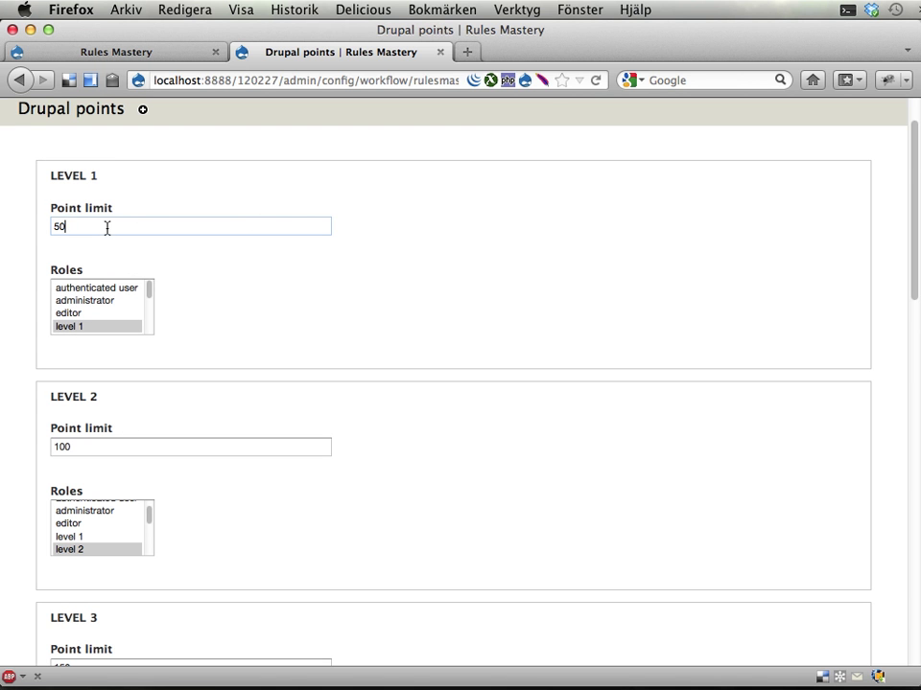
{"action": "scroll", "coordinate": [454, 378], "scroll_direction": "down", "scroll_amount": 4}
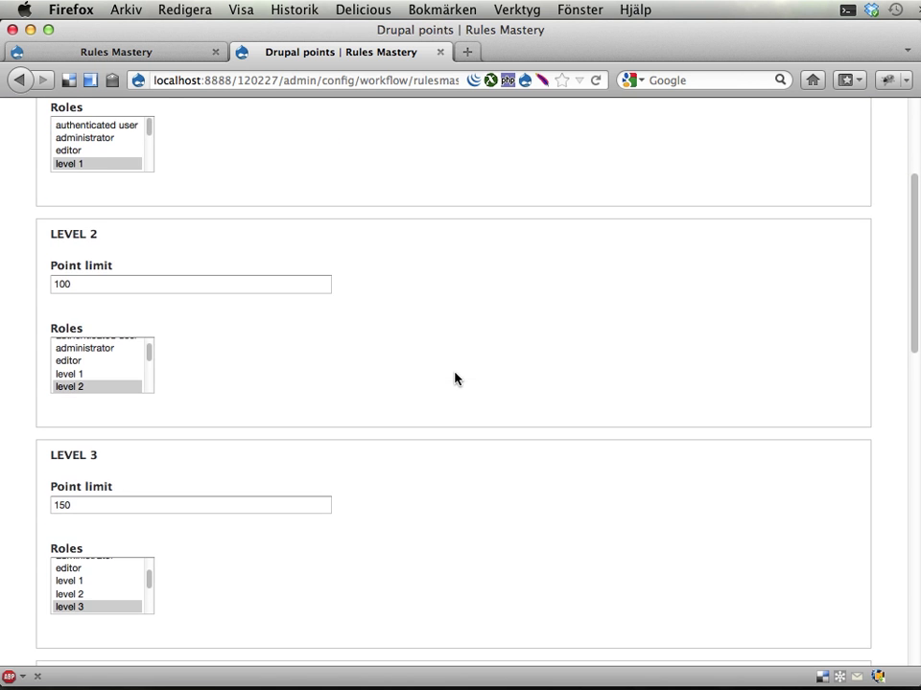
{"action": "scroll", "coordinate": [110, 360], "scroll_direction": "down", "scroll_amount": 3}
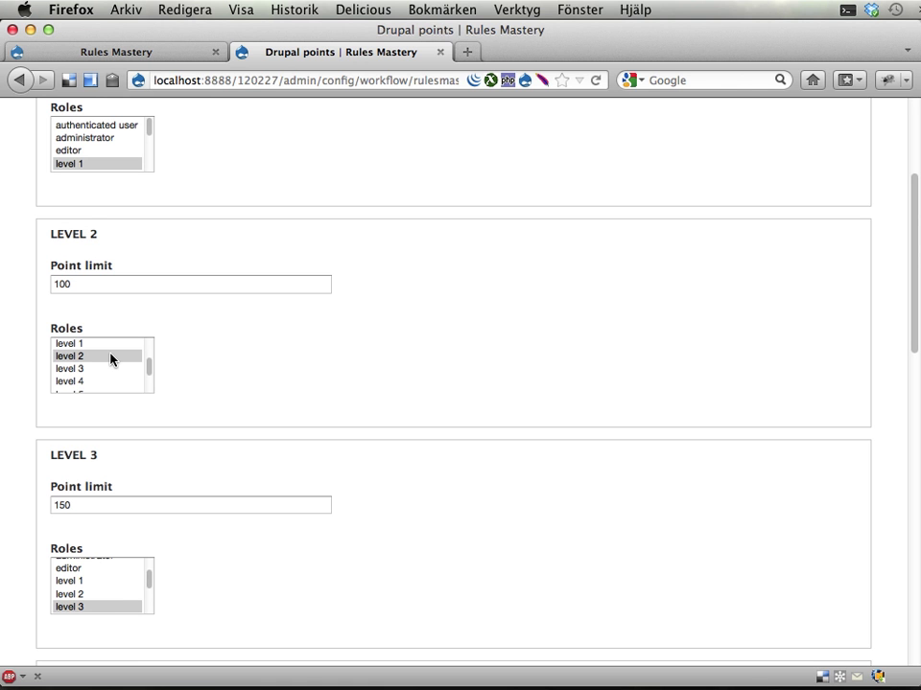
{"action": "scroll", "coordinate": [342, 371], "scroll_direction": "down", "scroll_amount": 10}
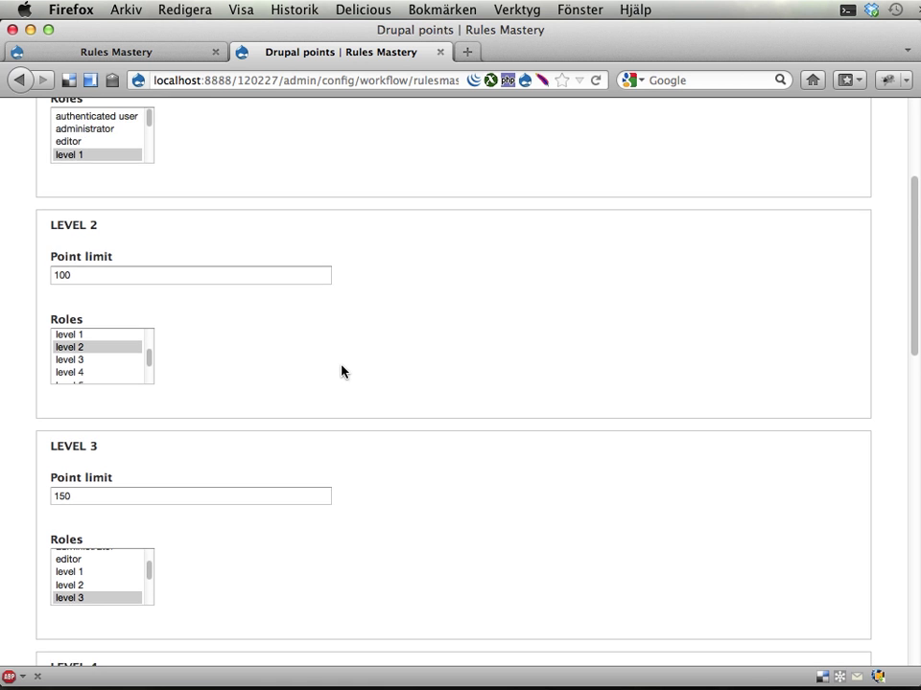
{"action": "scroll", "coordinate": [341, 371], "scroll_direction": "down", "scroll_amount": 8}
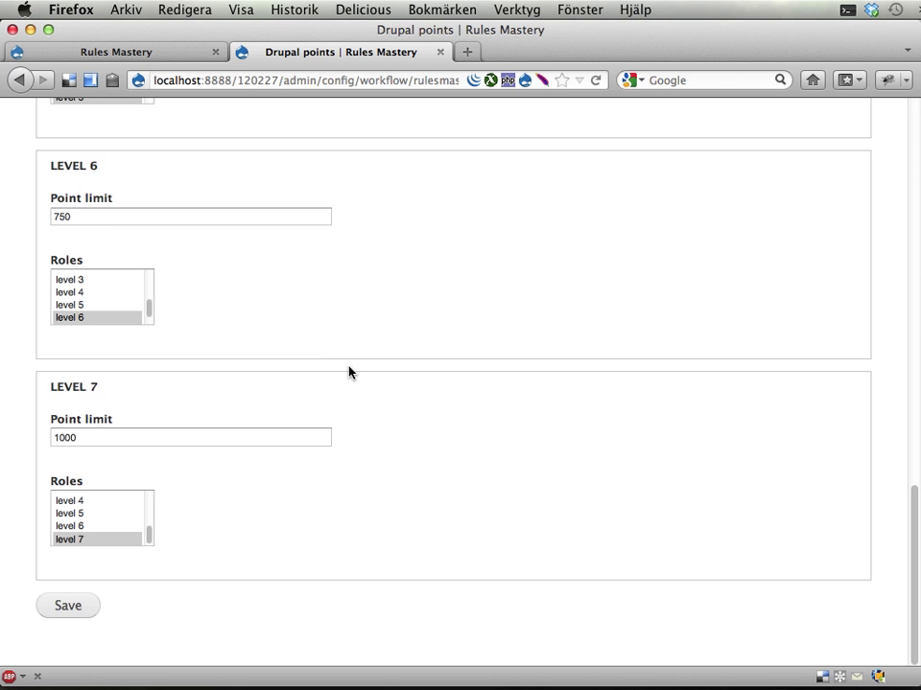
{"action": "scroll", "coordinate": [349, 376], "scroll_direction": "up", "scroll_amount": 20}
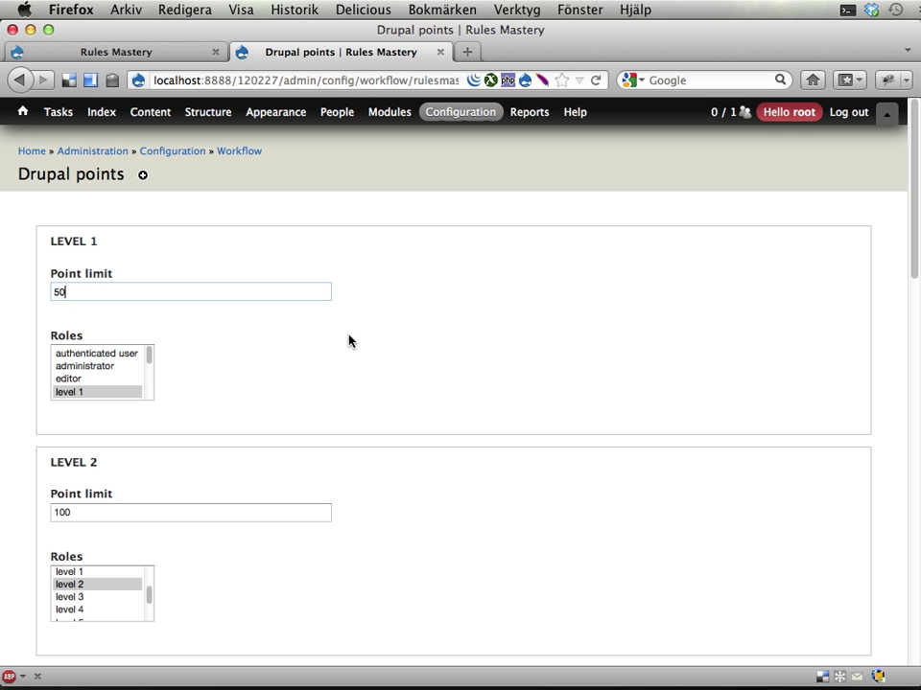
Open the tmp component from Rules Components and delete its Load Drupal point levels action
{"action": "mouse_move", "coordinate": [457, 117]}
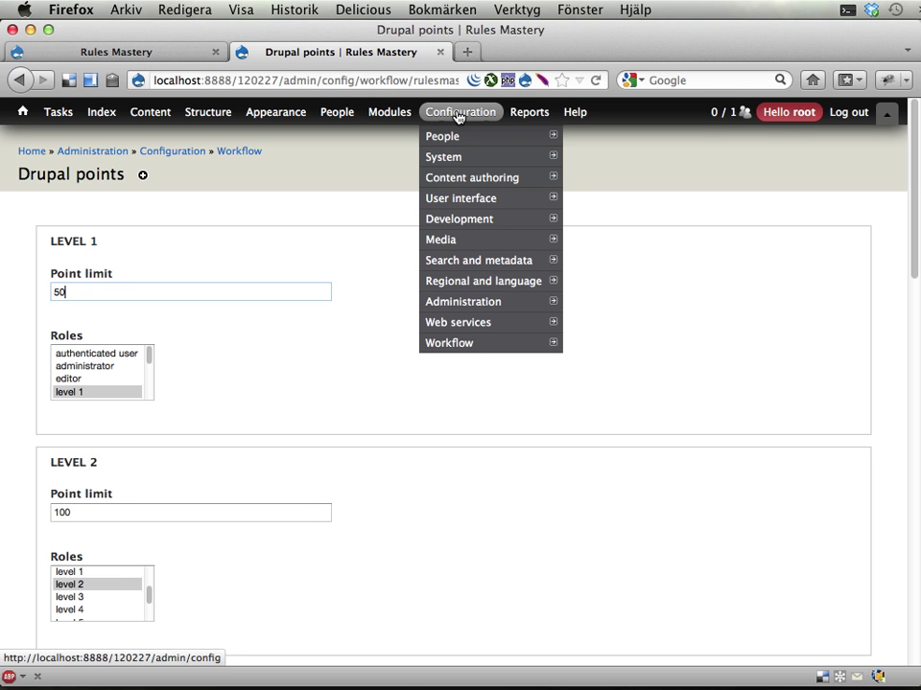
{"action": "mouse_move", "coordinate": [447, 357]}
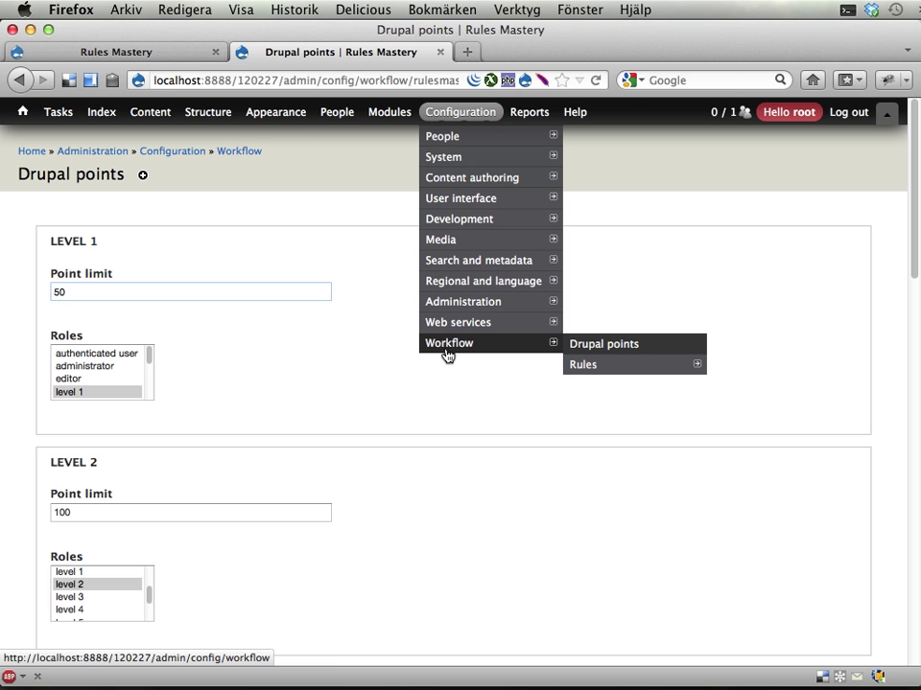
{"action": "mouse_move", "coordinate": [588, 368]}
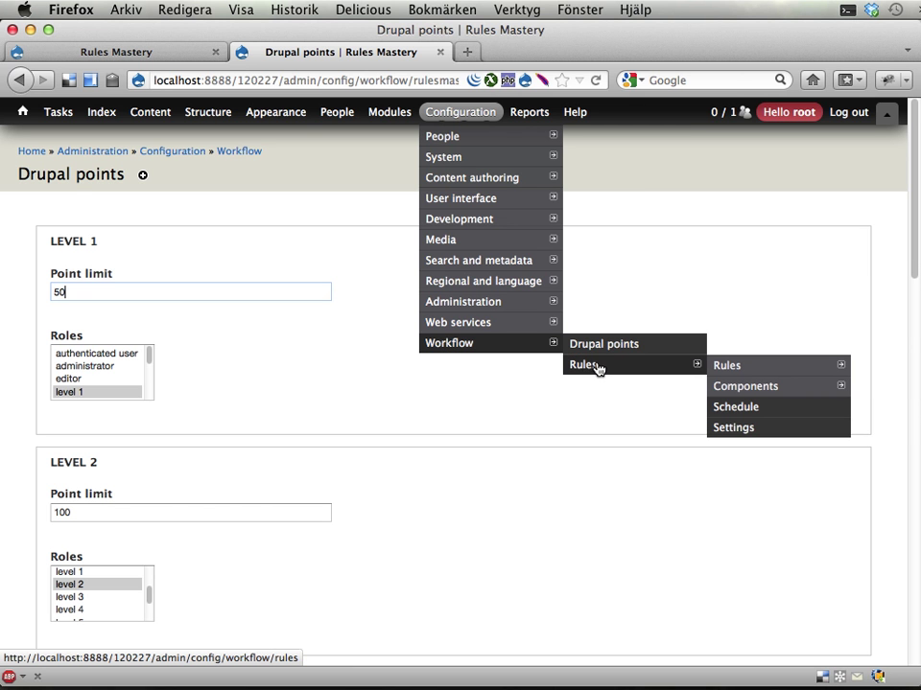
{"action": "mouse_move", "coordinate": [770, 386]}
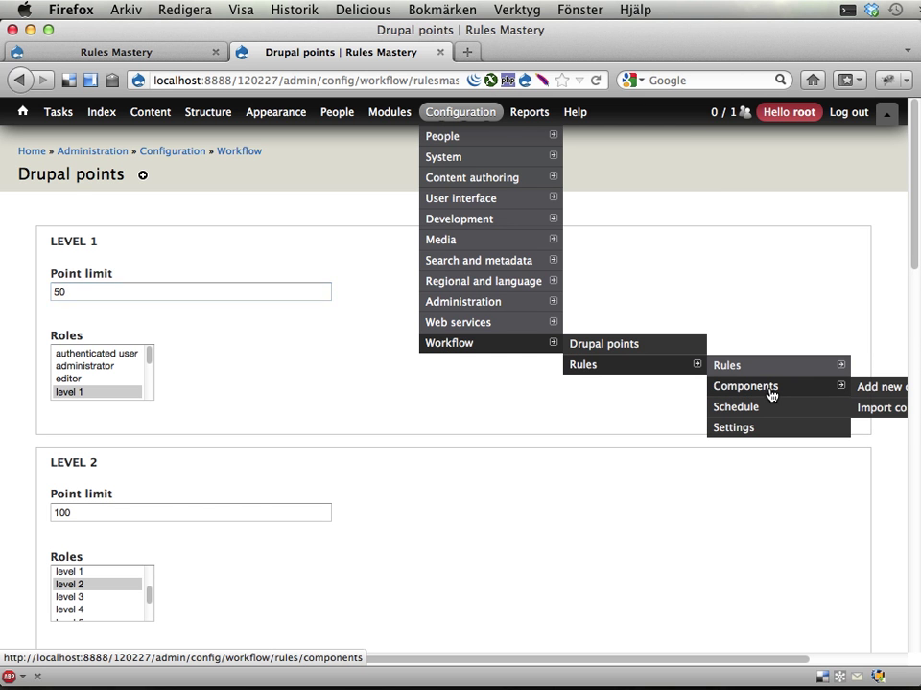
{"action": "middle_click", "coordinate": [771, 388]}
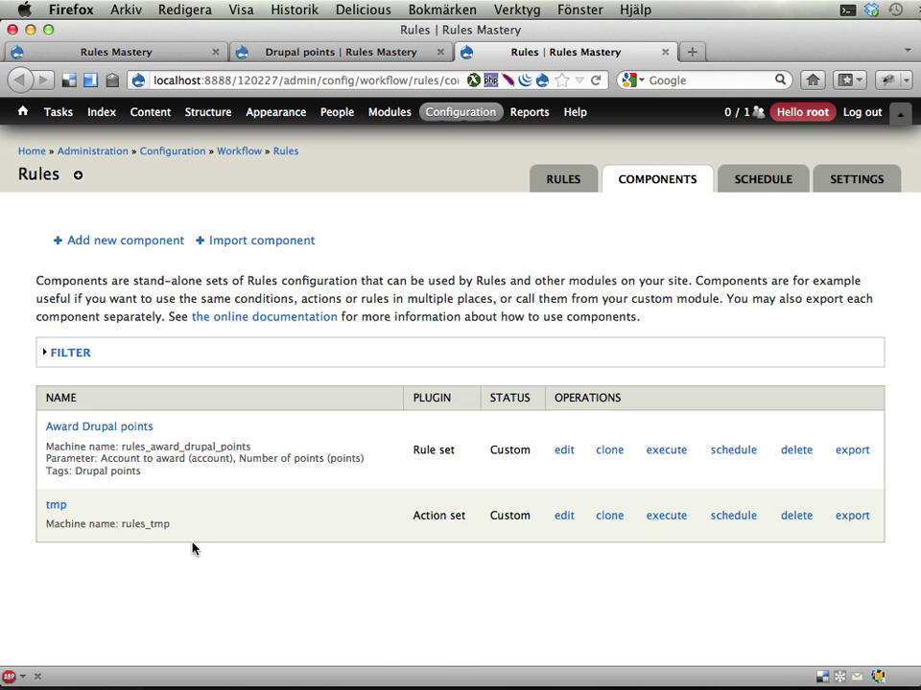
{"action": "left_click", "coordinate": [56, 508]}
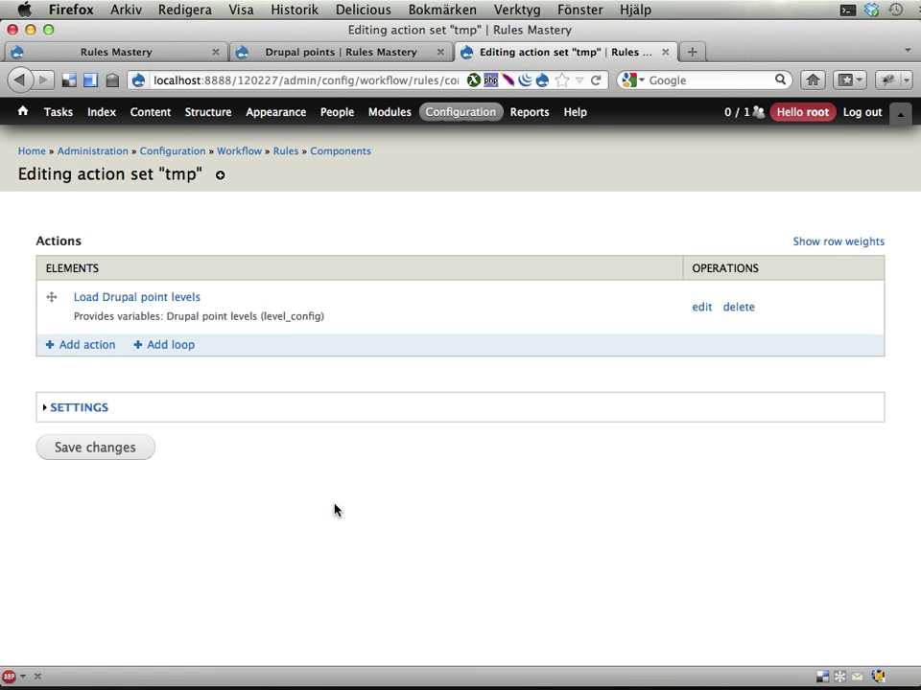
{"action": "left_click", "coordinate": [739, 309]}
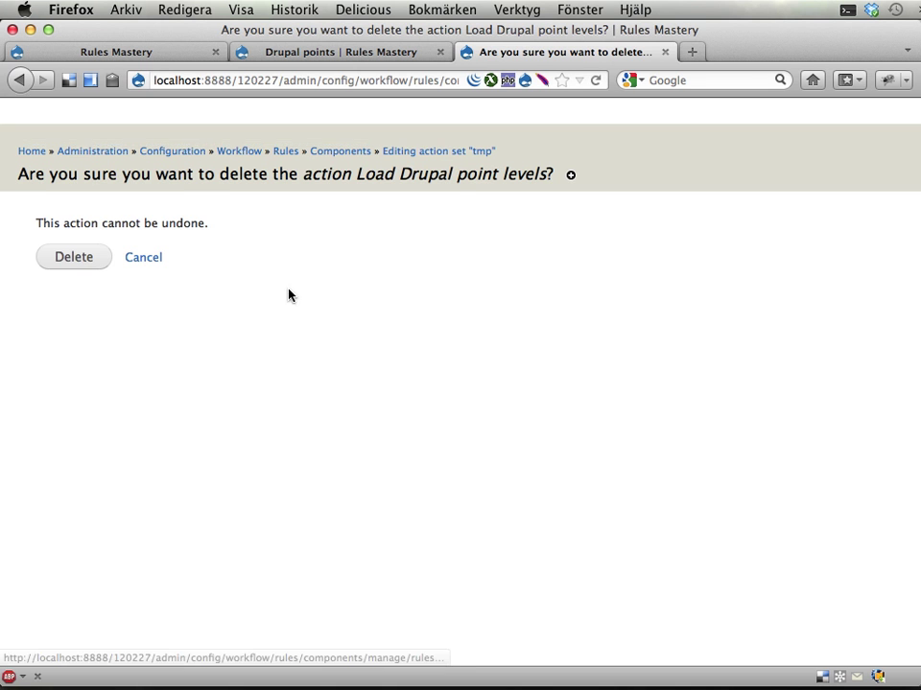
{"action": "left_click", "coordinate": [85, 260]}
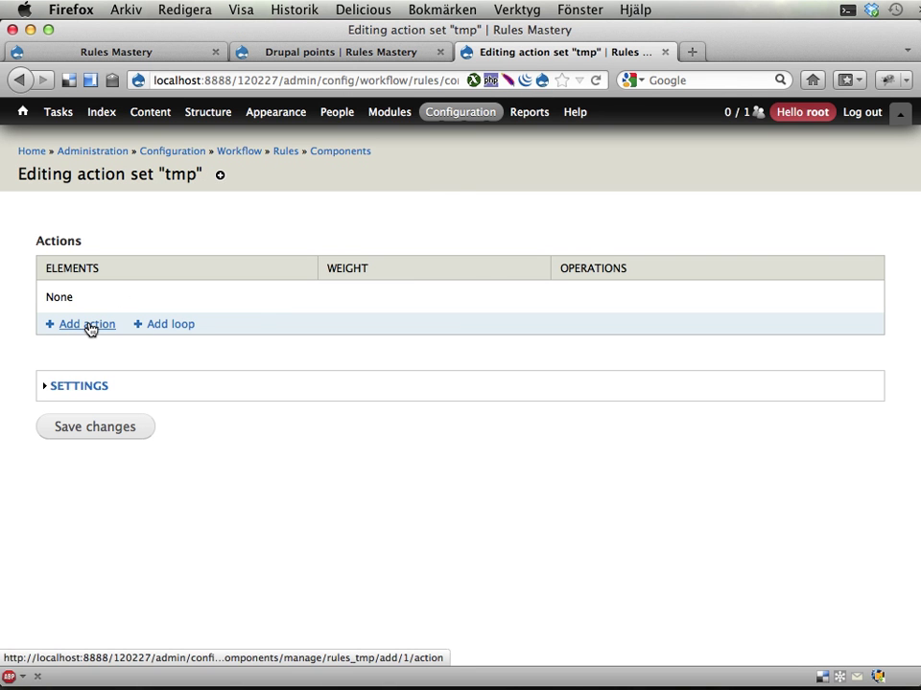
Add a Load Drupal point levels action to tmp, keep the level_config variable, and save
{"action": "left_click", "coordinate": [88, 325]}
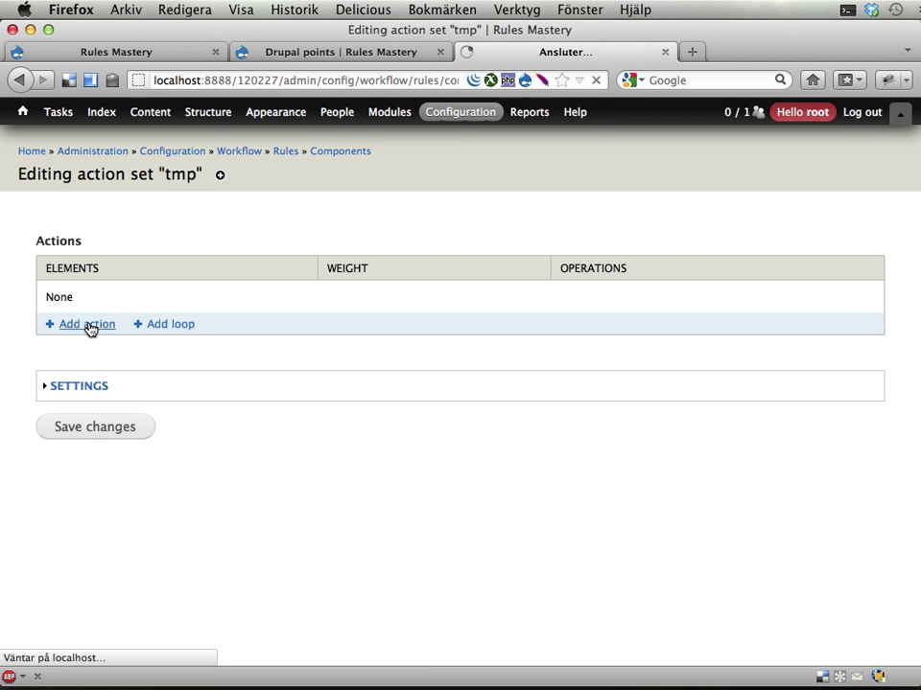
{"action": "left_click", "coordinate": [227, 273]}
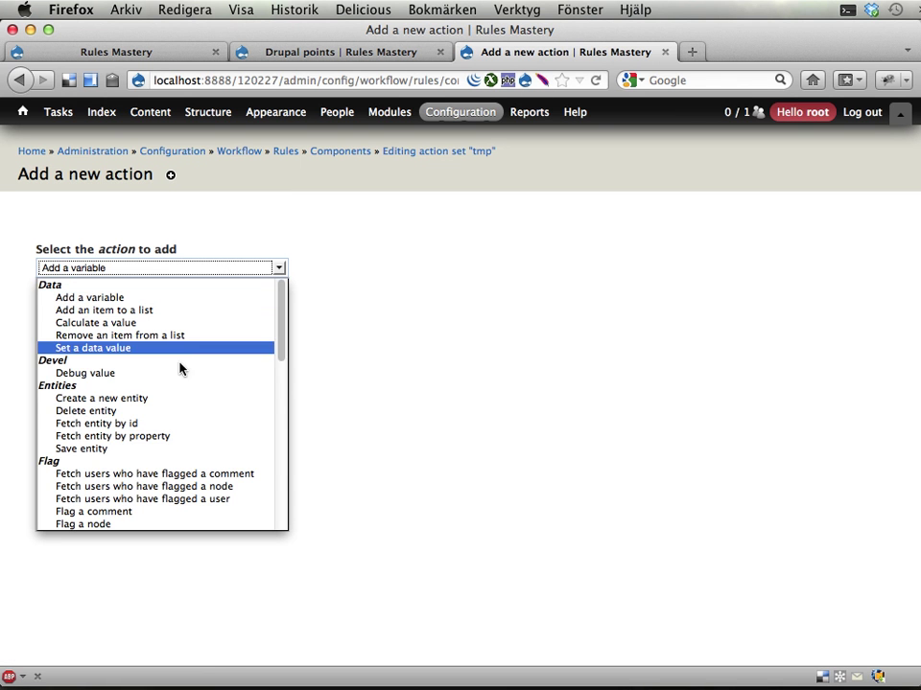
{"action": "scroll", "coordinate": [170, 399], "scroll_direction": "down", "scroll_amount": 8}
{"action": "scroll", "coordinate": [171, 399], "scroll_direction": "down", "scroll_amount": 1}
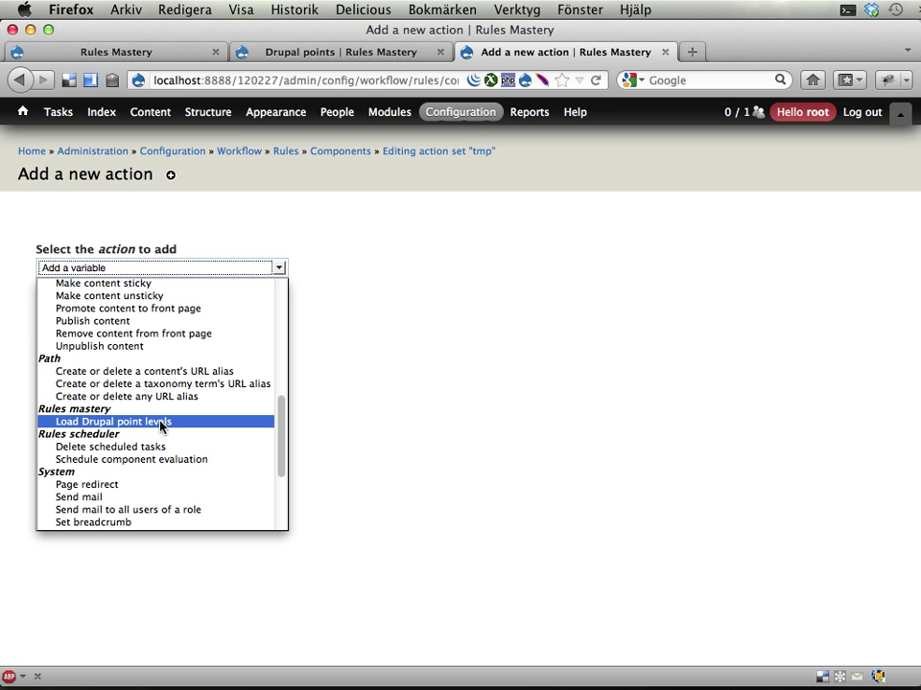
{"action": "left_click", "coordinate": [97, 423]}
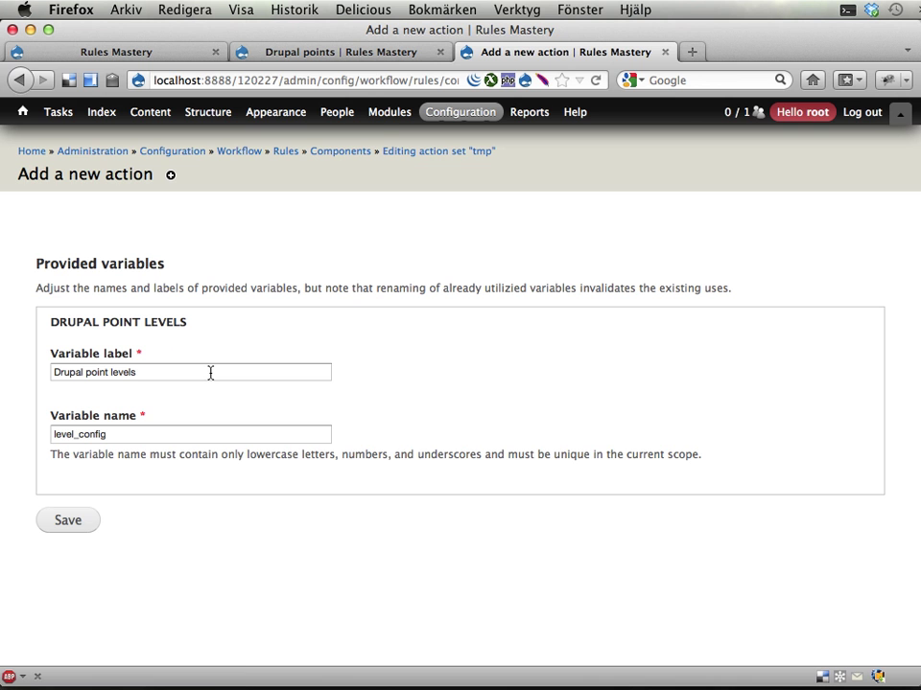
{"action": "left_click", "coordinate": [322, 52]}
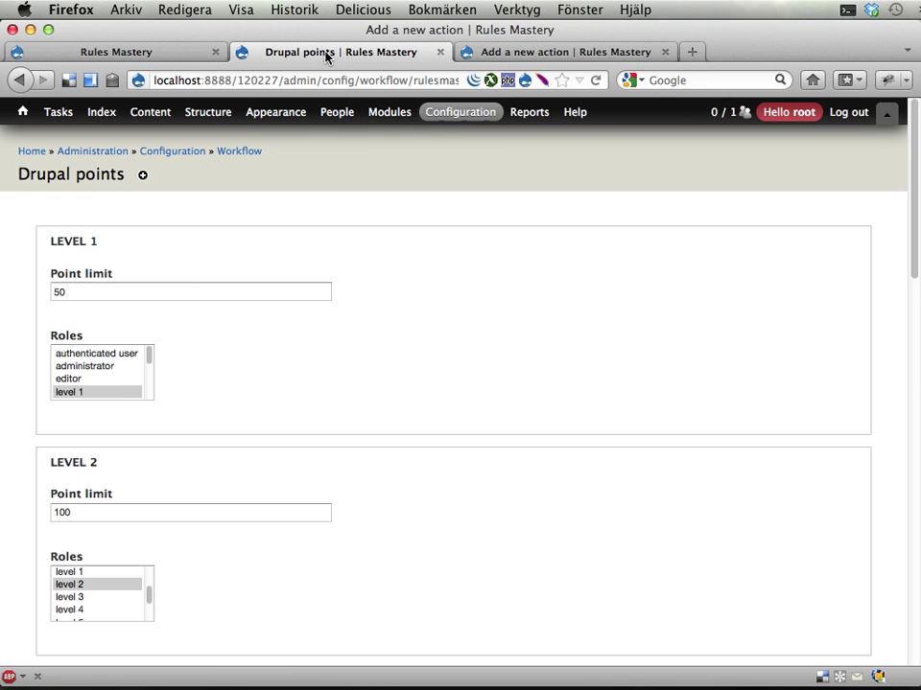
{"action": "scroll", "coordinate": [310, 396], "scroll_direction": "down", "scroll_amount": 2}
{"action": "scroll", "coordinate": [311, 396], "scroll_direction": "up", "scroll_amount": 2}
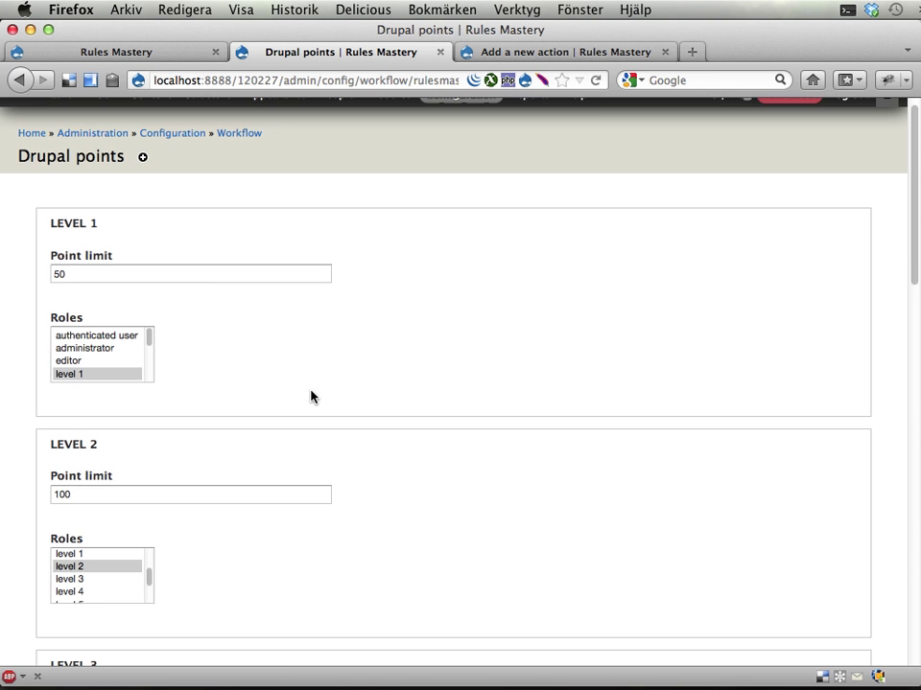
{"action": "left_click", "coordinate": [600, 52]}
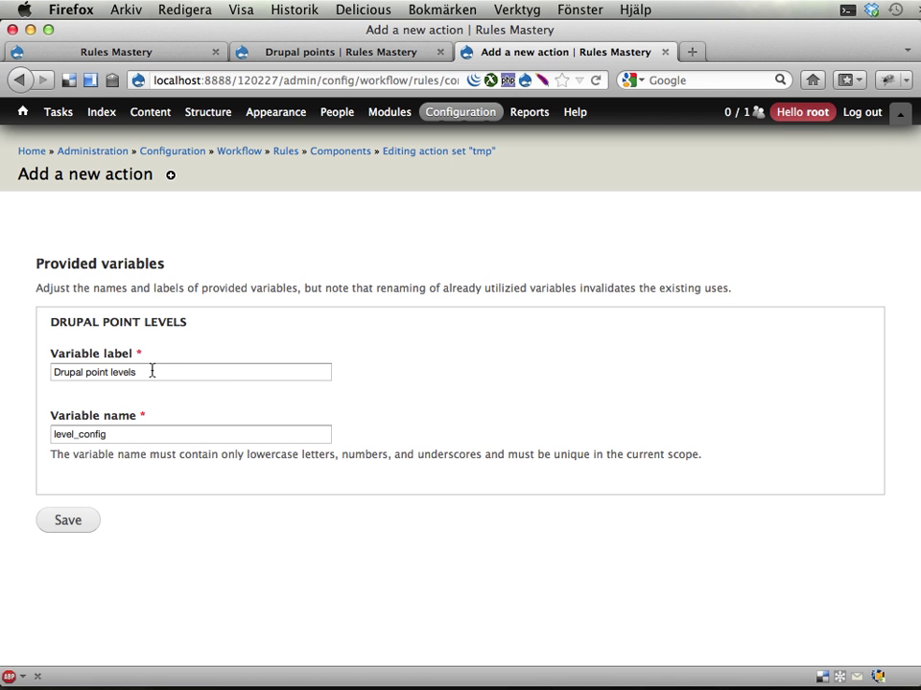
{"action": "left_click", "coordinate": [57, 519]}
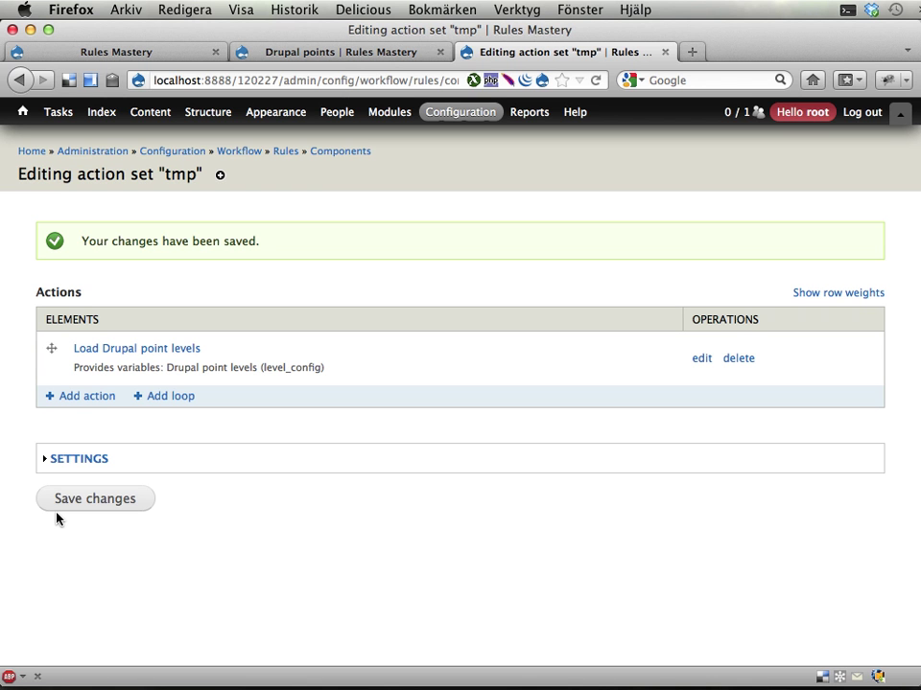
Start a Set a data value action in tmp and pick level-config in the data selector
{"action": "left_click", "coordinate": [88, 397]}
{"action": "left_click", "coordinate": [165, 270]}
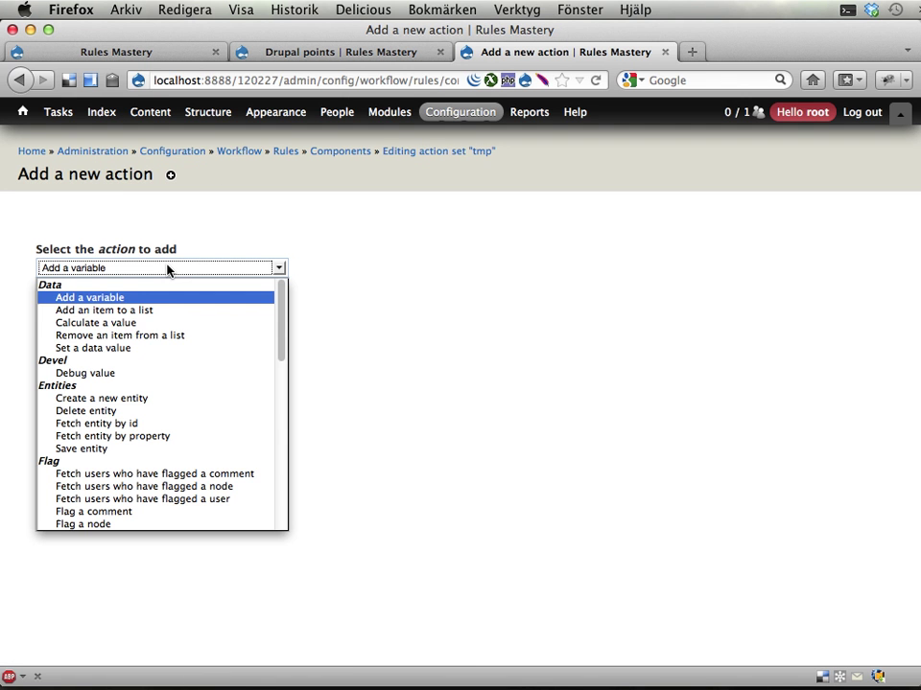
{"action": "left_click", "coordinate": [107, 351]}
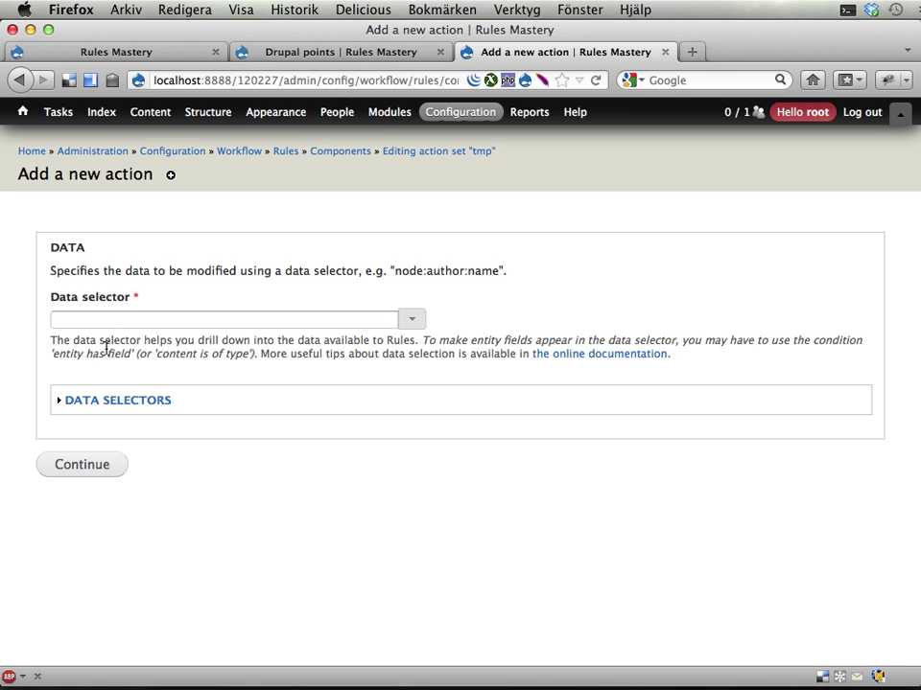
{"action": "left_click", "coordinate": [303, 52]}
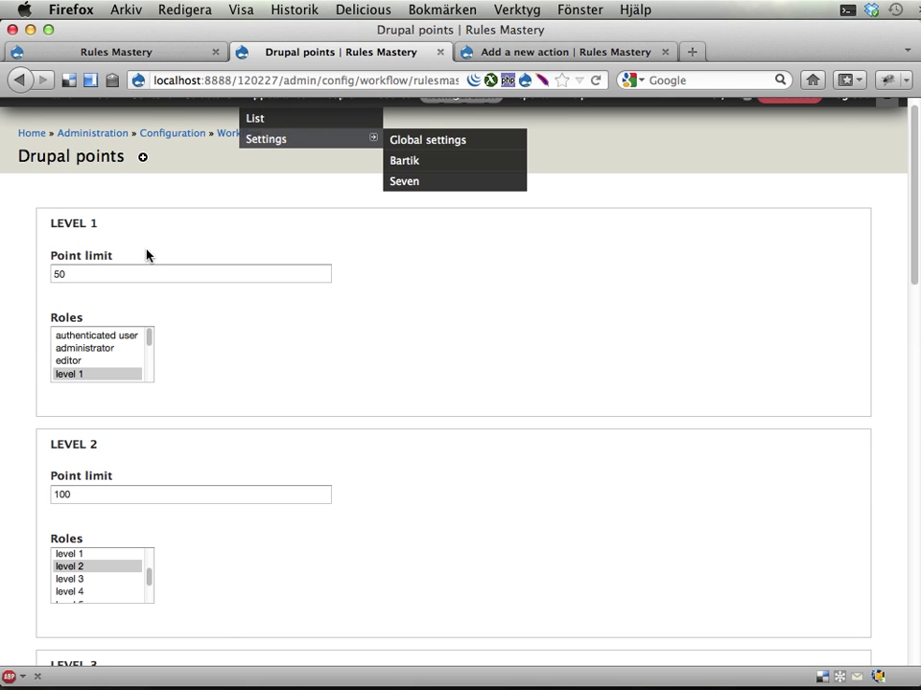
{"action": "left_click", "coordinate": [556, 53]}
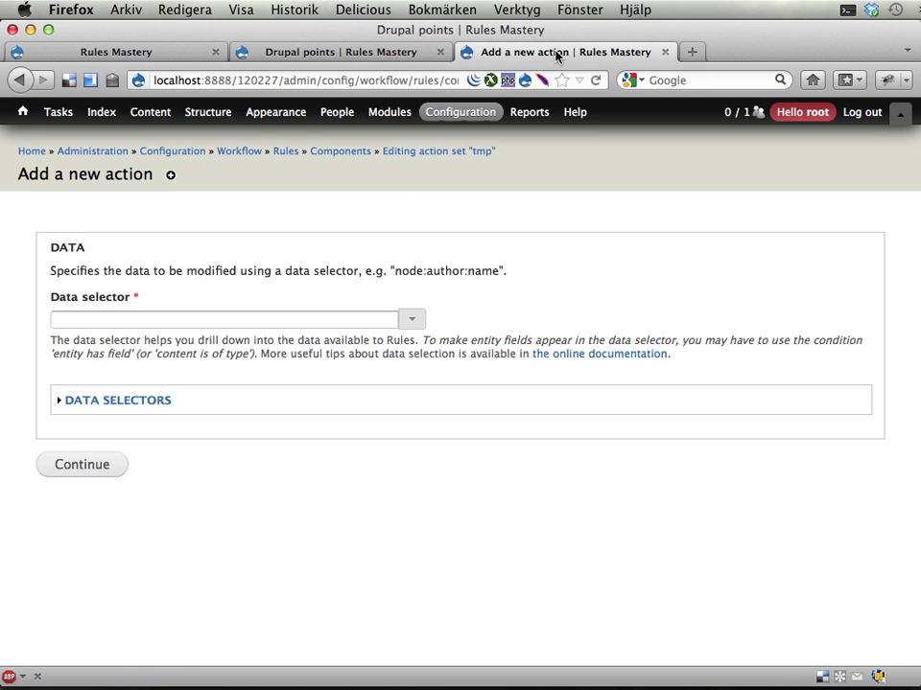
{"action": "left_click", "coordinate": [412, 320]}
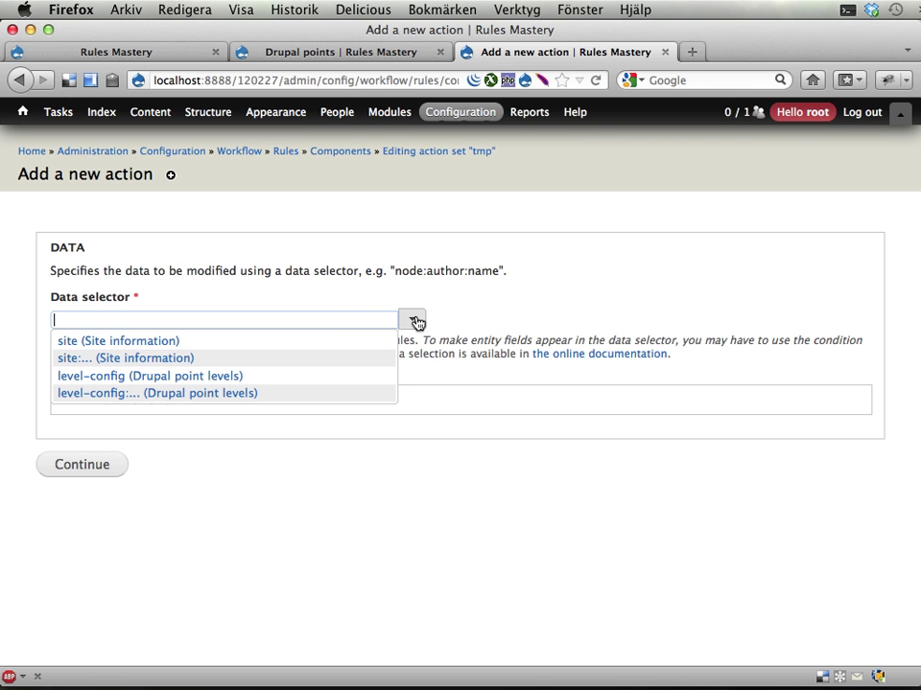
{"action": "left_click", "coordinate": [168, 403]}
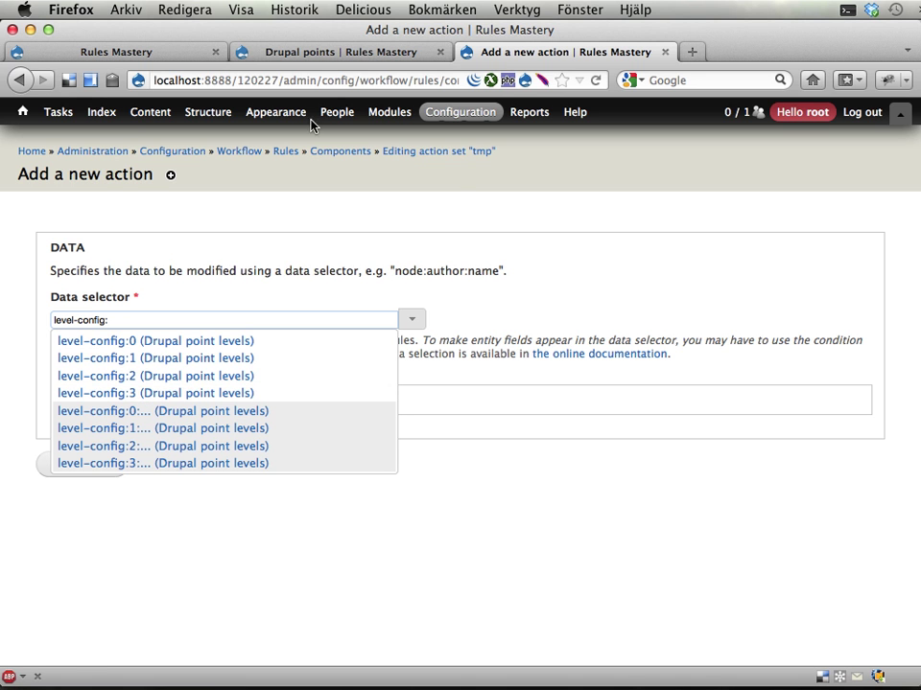
Check the points level settings and narrow the data selector to level-config:0:
{"action": "left_click", "coordinate": [334, 51]}
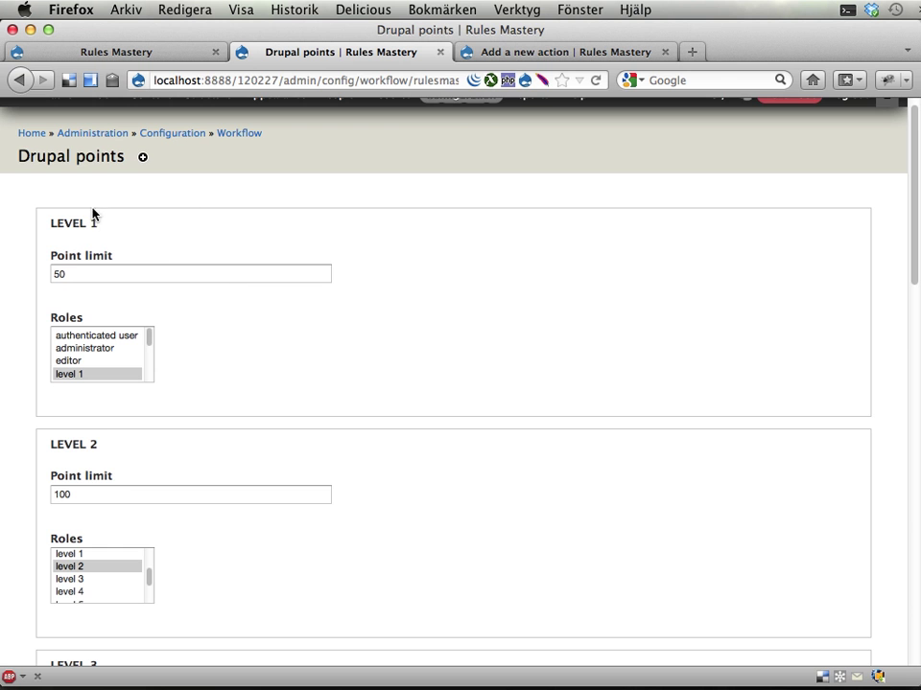
{"action": "scroll", "coordinate": [120, 402], "scroll_direction": "down", "scroll_amount": 3}
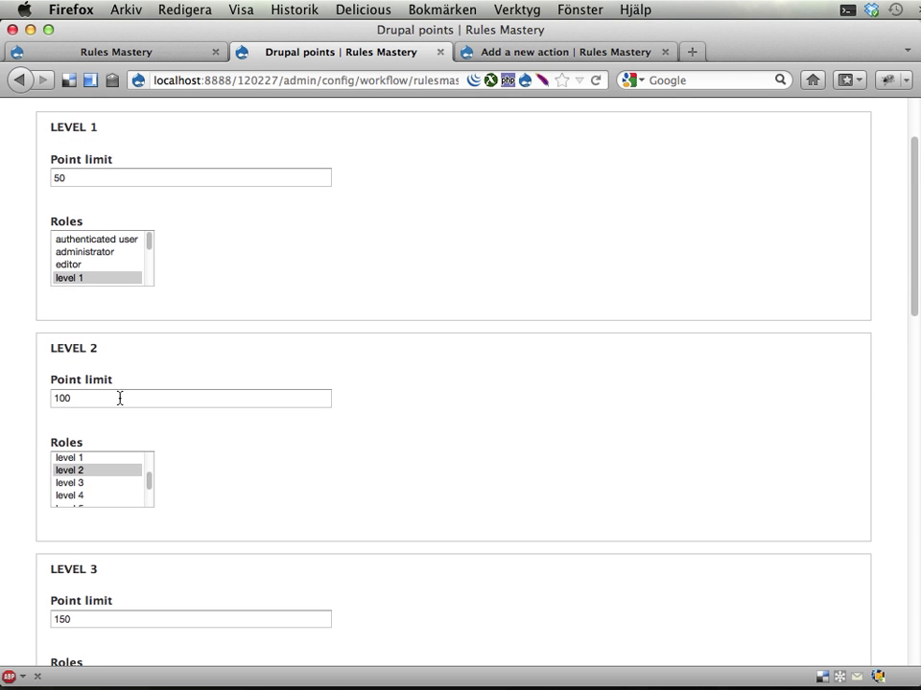
{"action": "left_click", "coordinate": [515, 55]}
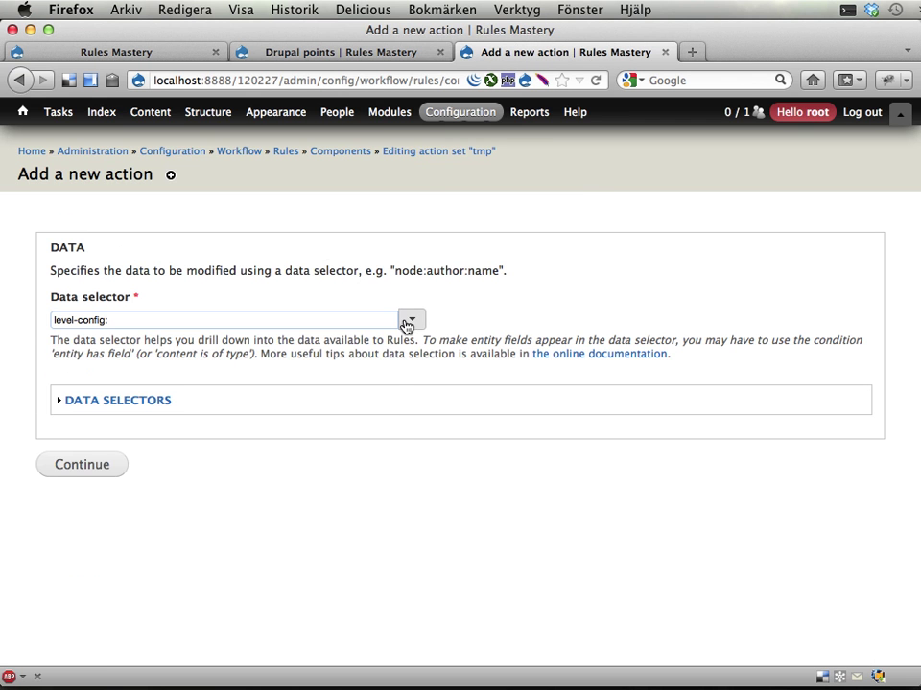
{"action": "left_click", "coordinate": [410, 318]}
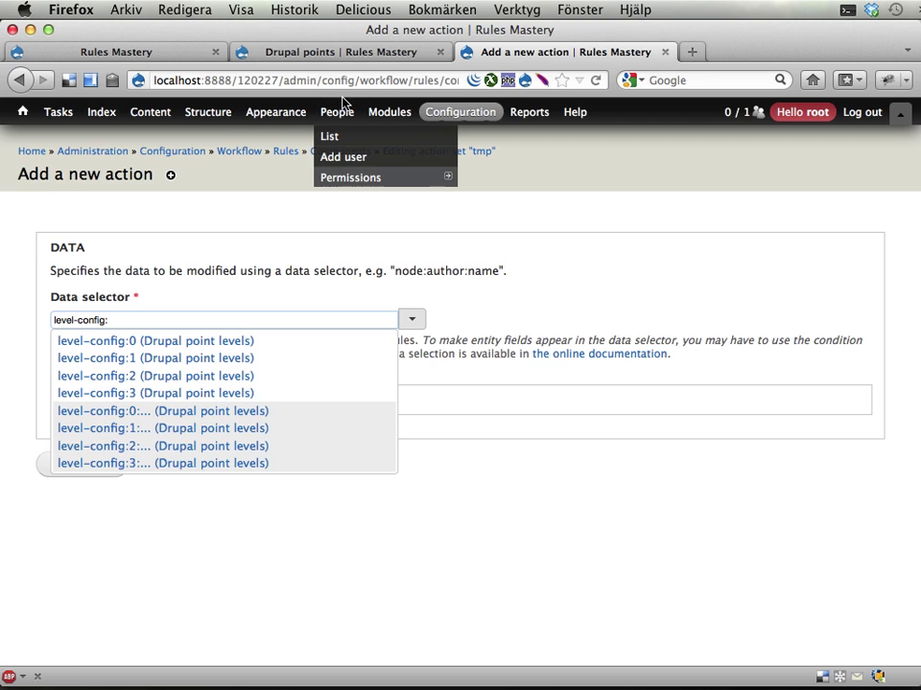
{"action": "left_click", "coordinate": [345, 52]}
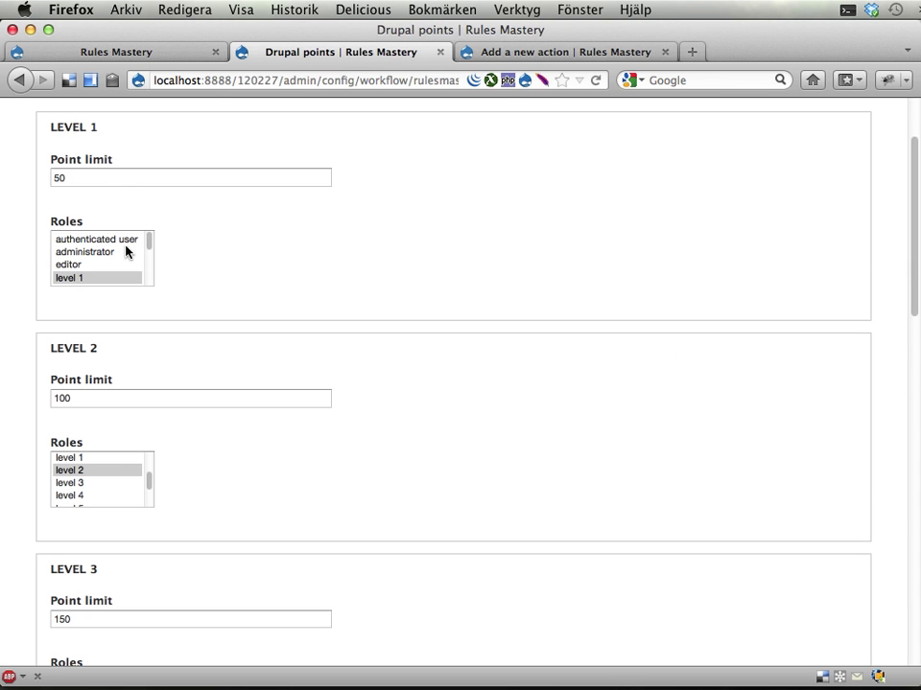
{"action": "double_click", "coordinate": [93, 127]}
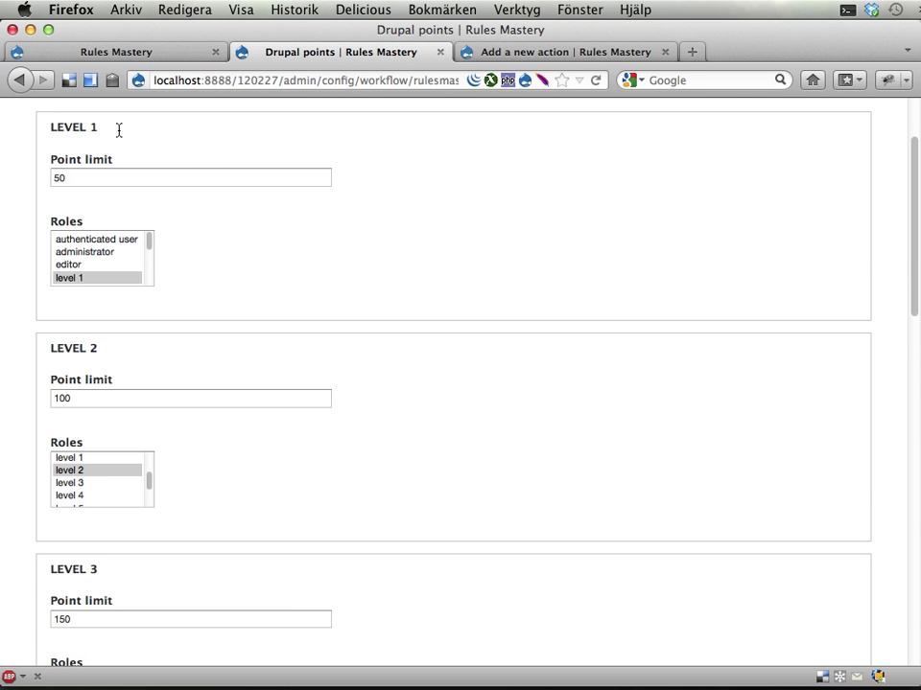
{"action": "left_click", "coordinate": [561, 60]}
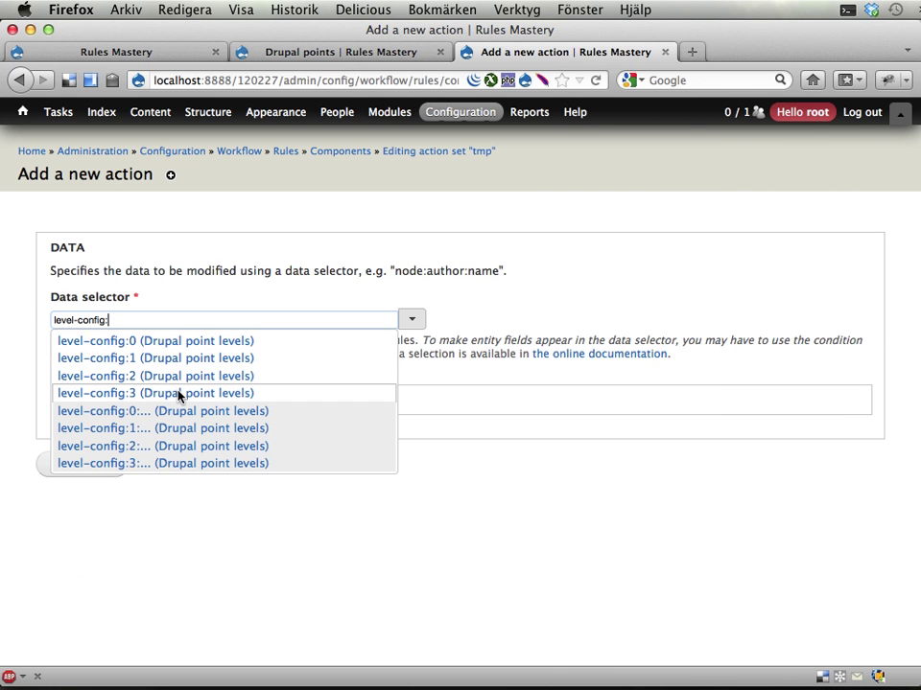
{"action": "type", "text": "5"}
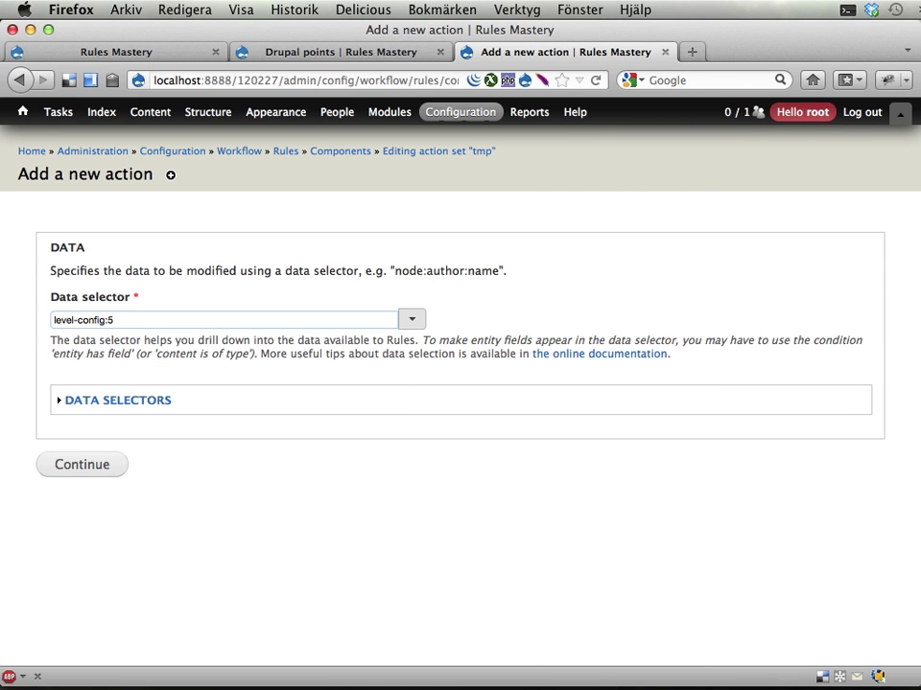
{"action": "key", "text": "BackSpace"}
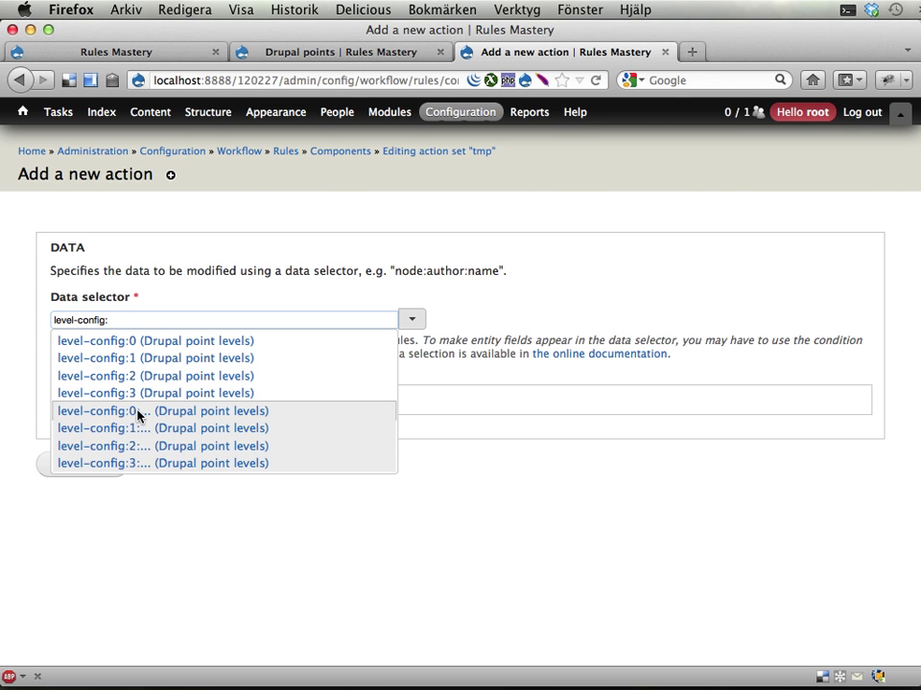
{"action": "left_click", "coordinate": [193, 412]}
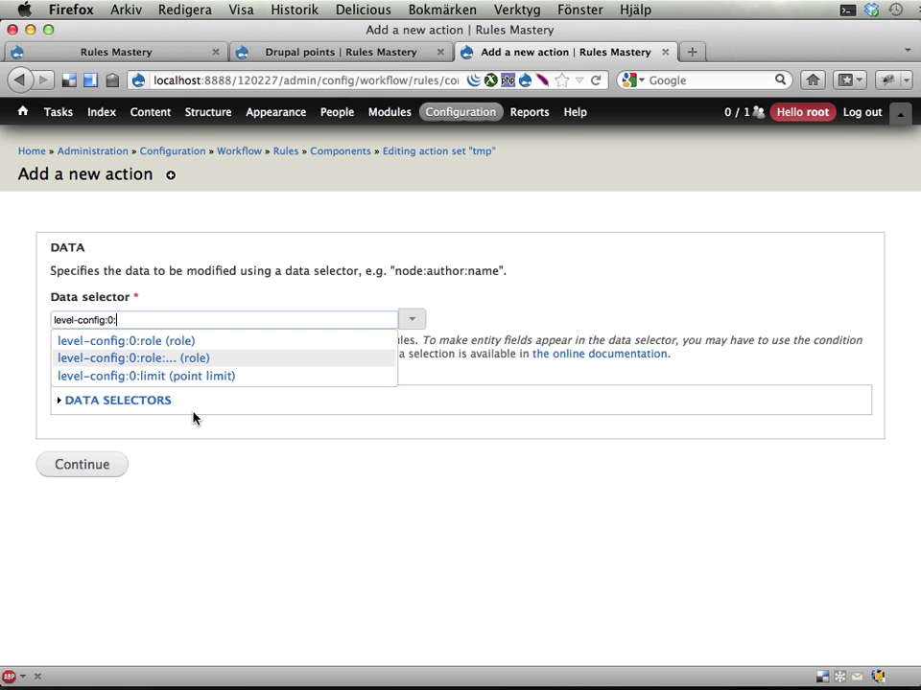
Explore the level-config:0 roles selector, then abandon the form and return to tmp's action list
{"action": "left_click", "coordinate": [183, 358]}
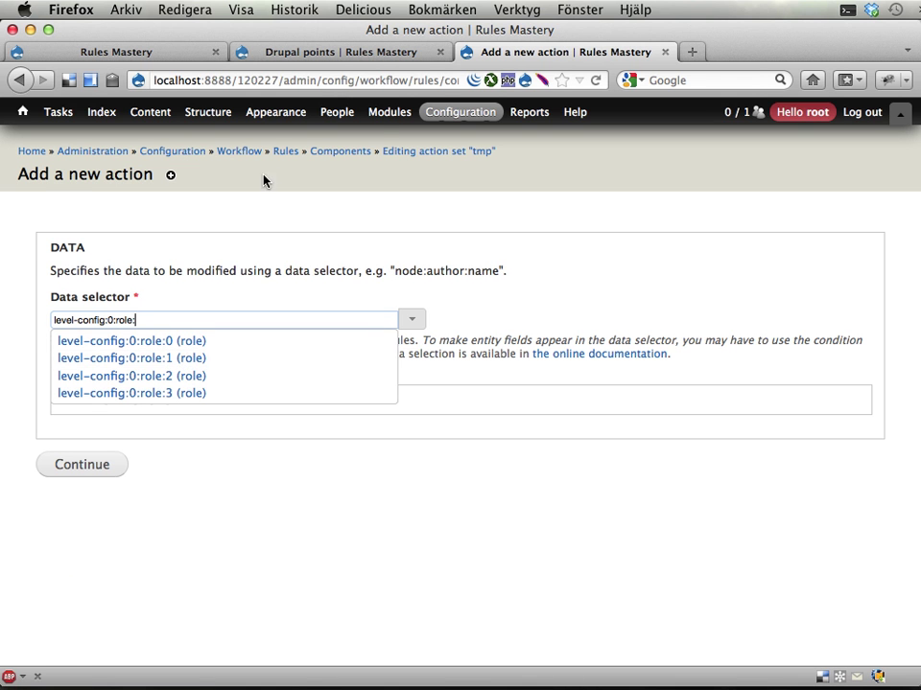
{"action": "left_click", "coordinate": [323, 58]}
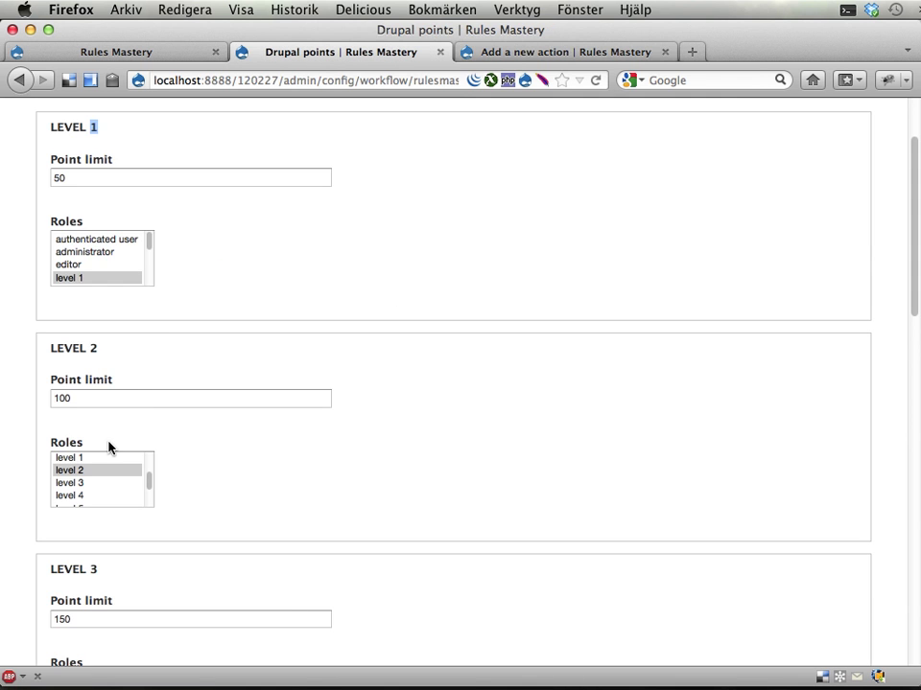
{"action": "left_click", "coordinate": [520, 58]}
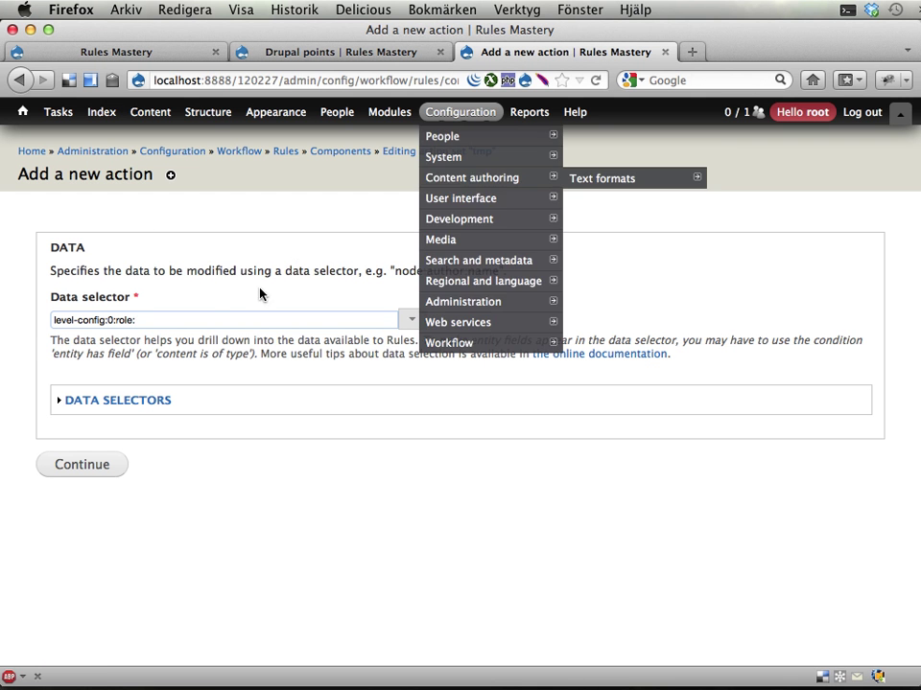
{"action": "key", "text": "BackSpace"}
{"action": "key", "text": "BackSpace"}
{"action": "key", "text": "BackSpace"}
{"action": "key", "text": "BackSpace"}
{"action": "key", "text": "BackSpace"}
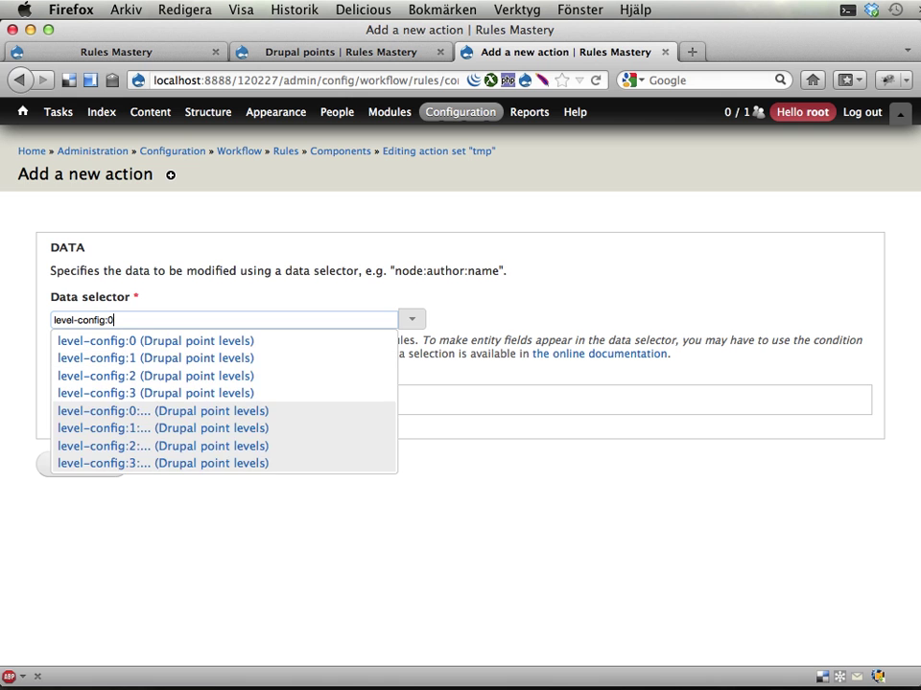
{"action": "left_click", "coordinate": [203, 412]}
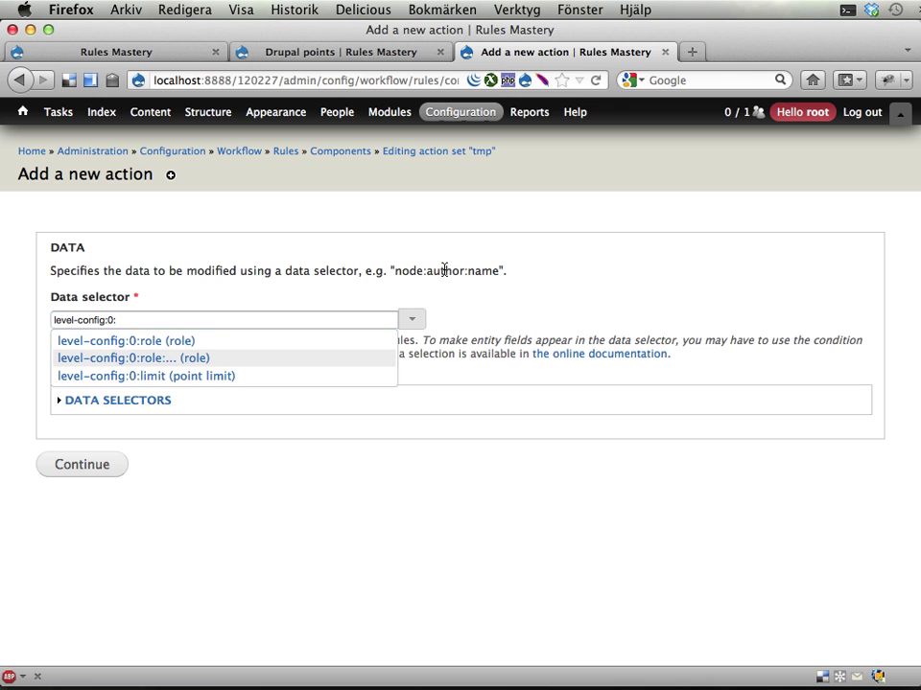
{"action": "left_click", "coordinate": [597, 282]}
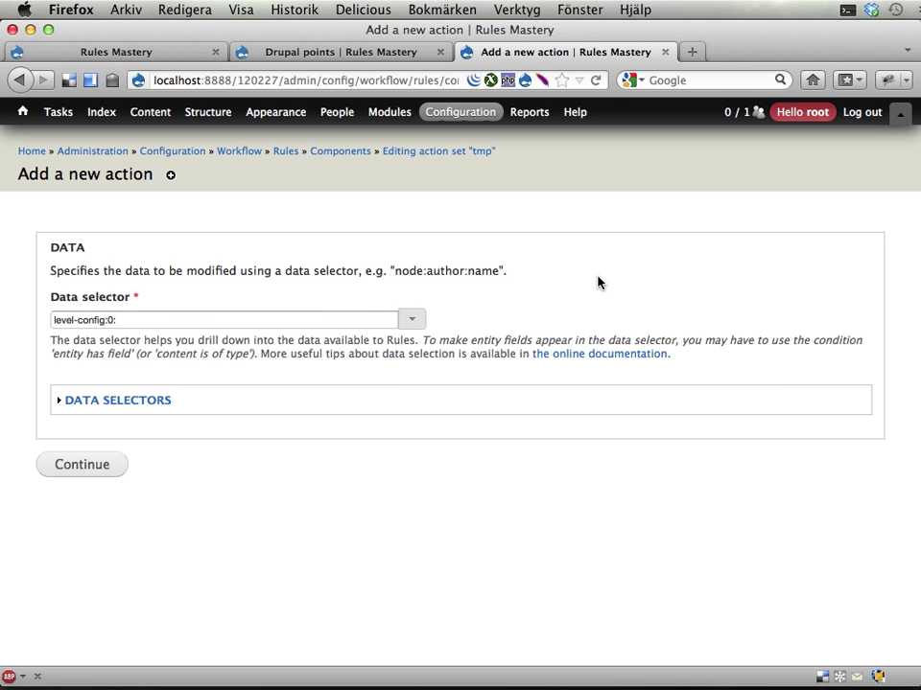
{"action": "left_click", "coordinate": [451, 157]}
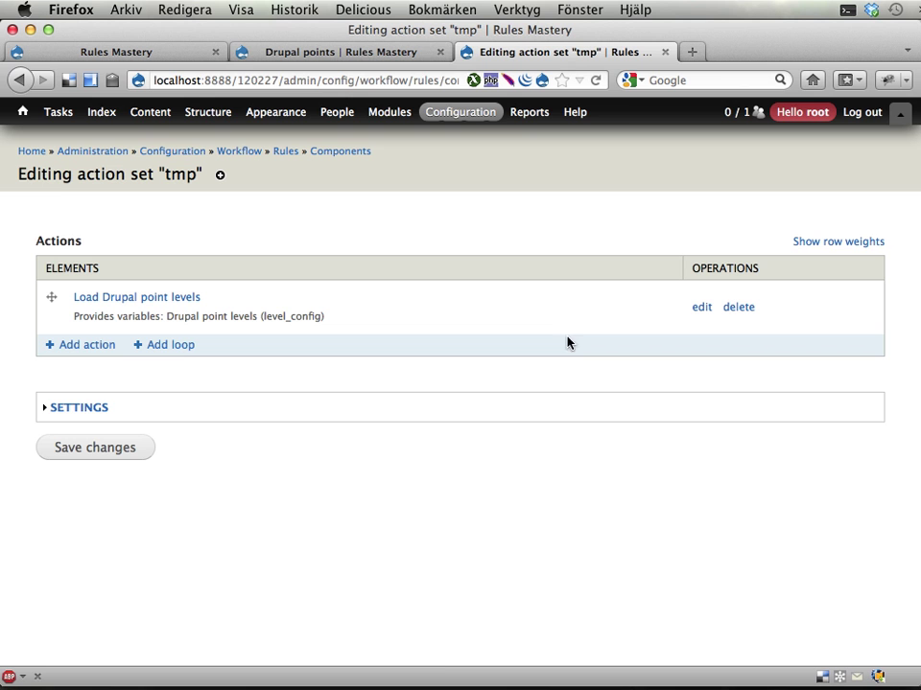
Add a loop over level-config, keeping Current list item named list_item
{"action": "left_click", "coordinate": [178, 351]}
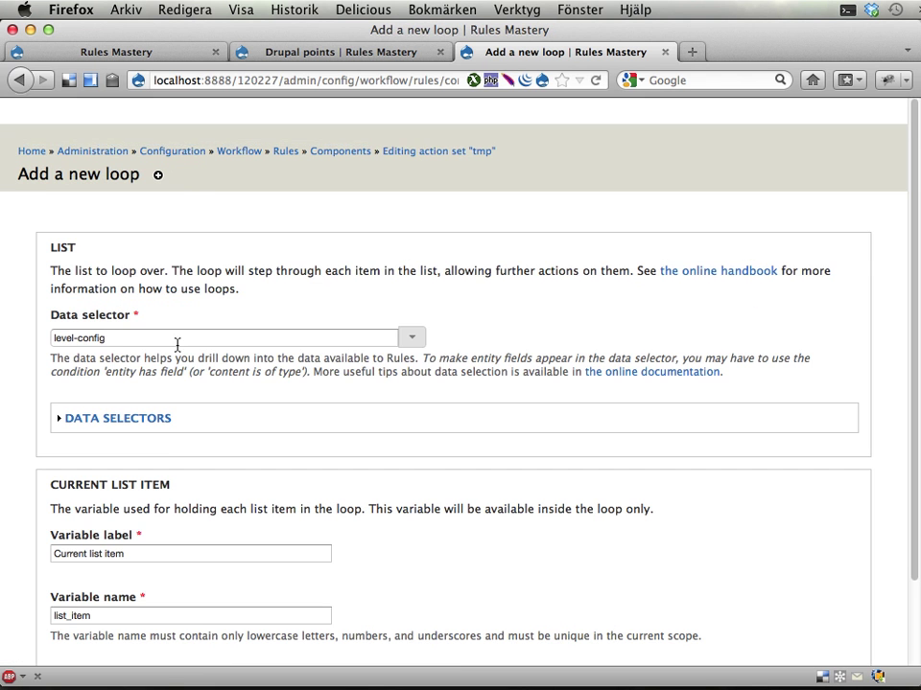
{"action": "scroll", "coordinate": [335, 324], "scroll_direction": "down", "scroll_amount": 2}
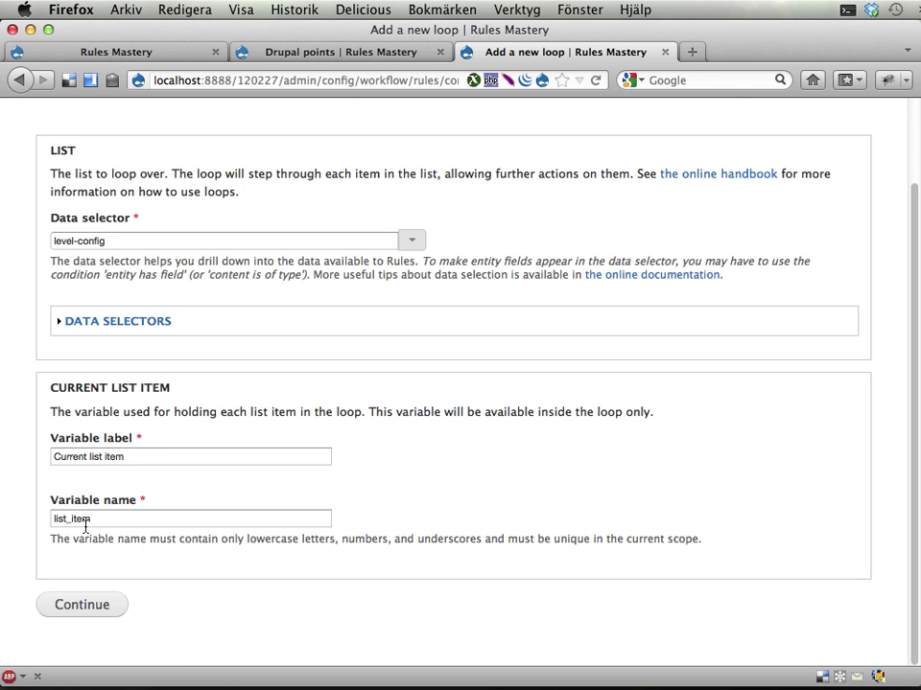
{"action": "left_click", "coordinate": [77, 612]}
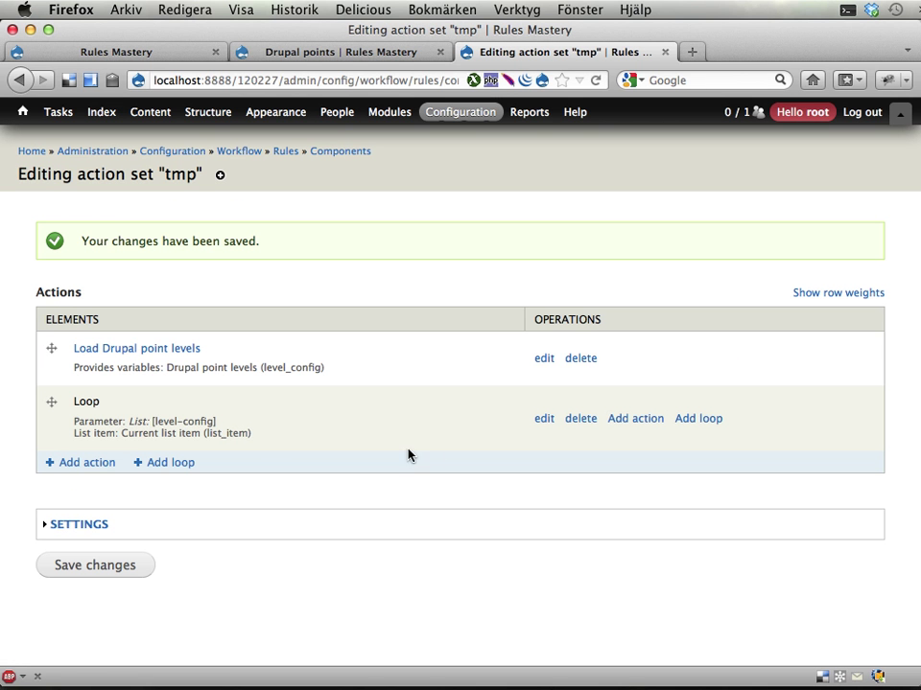
Inside the loop, add and save a Debug value action on list-item, then return to Components
{"action": "left_click", "coordinate": [632, 420]}
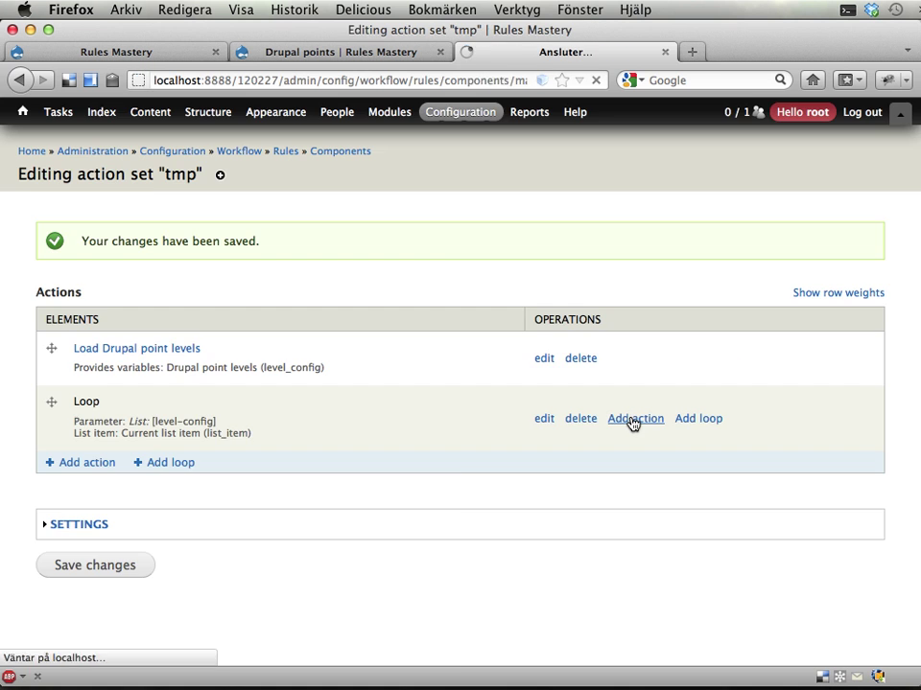
{"action": "left_click", "coordinate": [268, 270]}
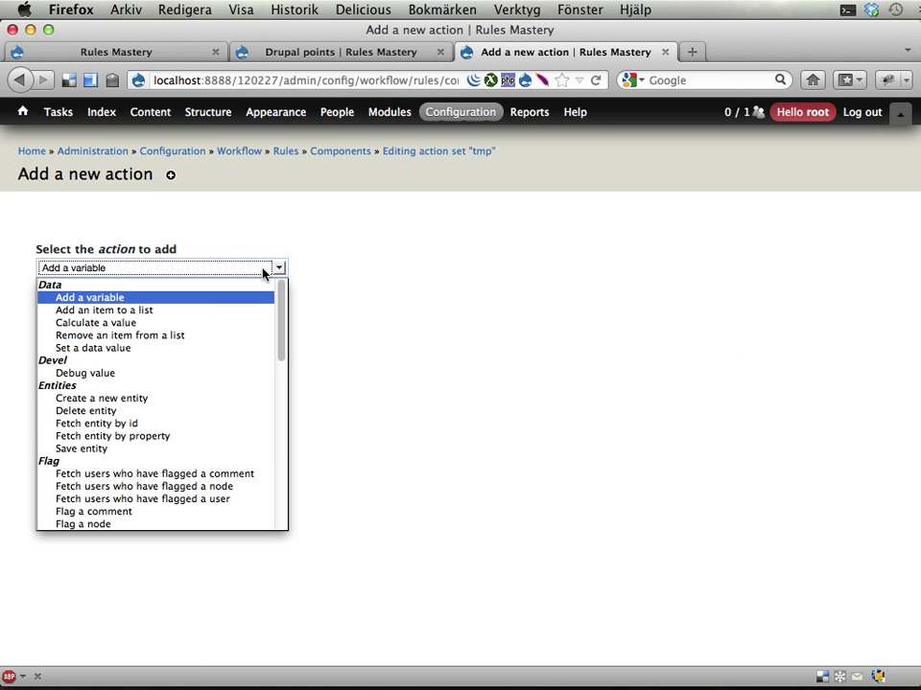
{"action": "left_click", "coordinate": [155, 373]}
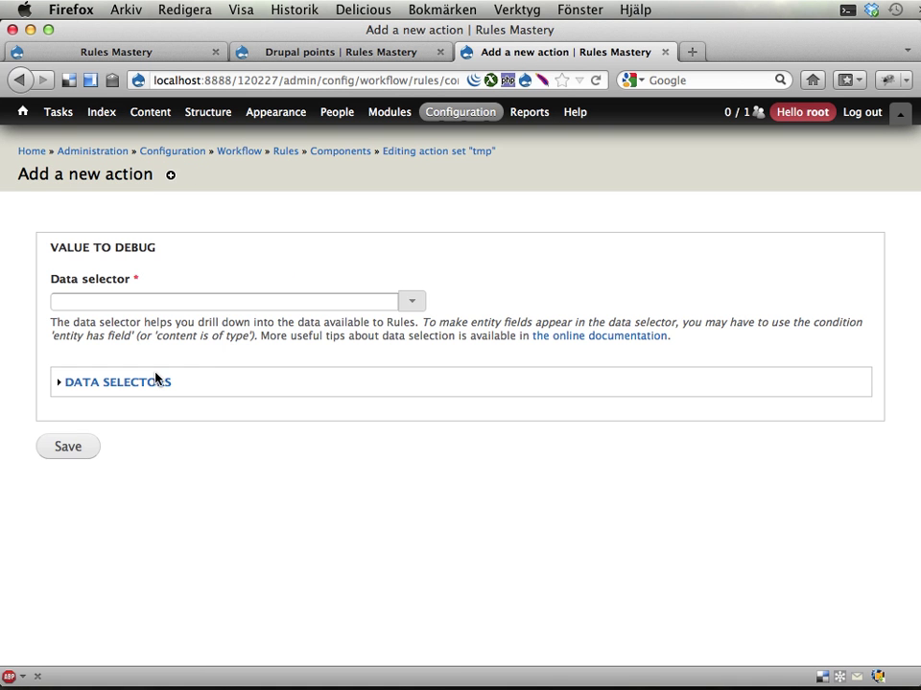
{"action": "left_click", "coordinate": [413, 301]}
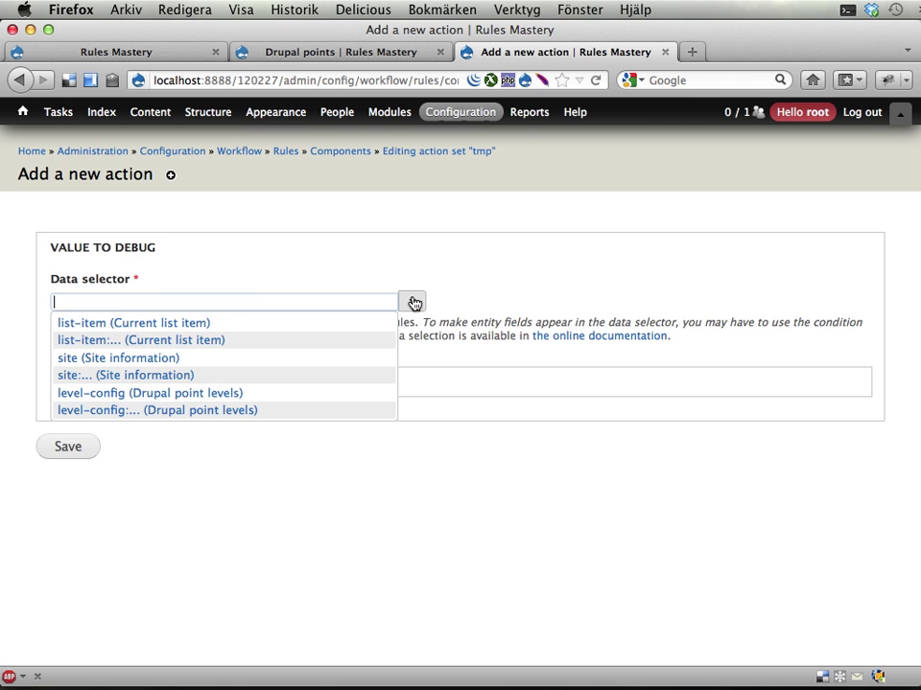
{"action": "left_click", "coordinate": [198, 326]}
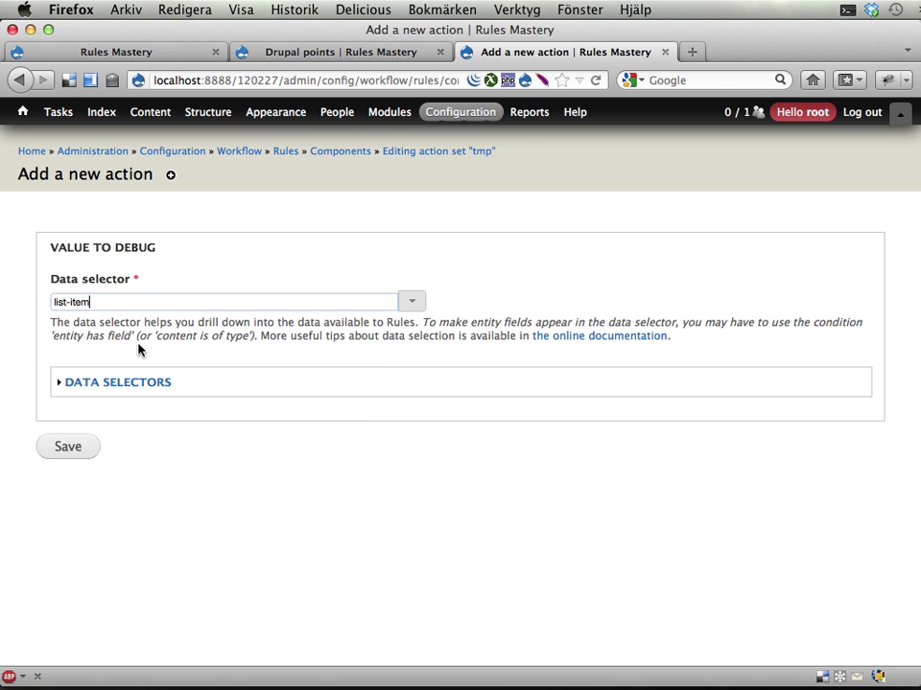
{"action": "left_click", "coordinate": [68, 448]}
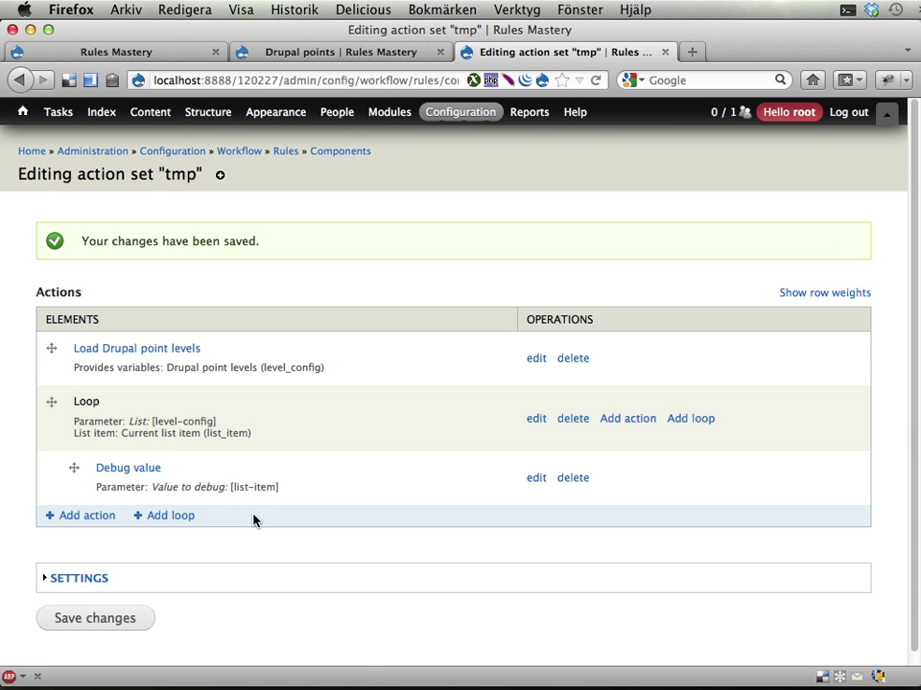
{"action": "left_click", "coordinate": [334, 152]}
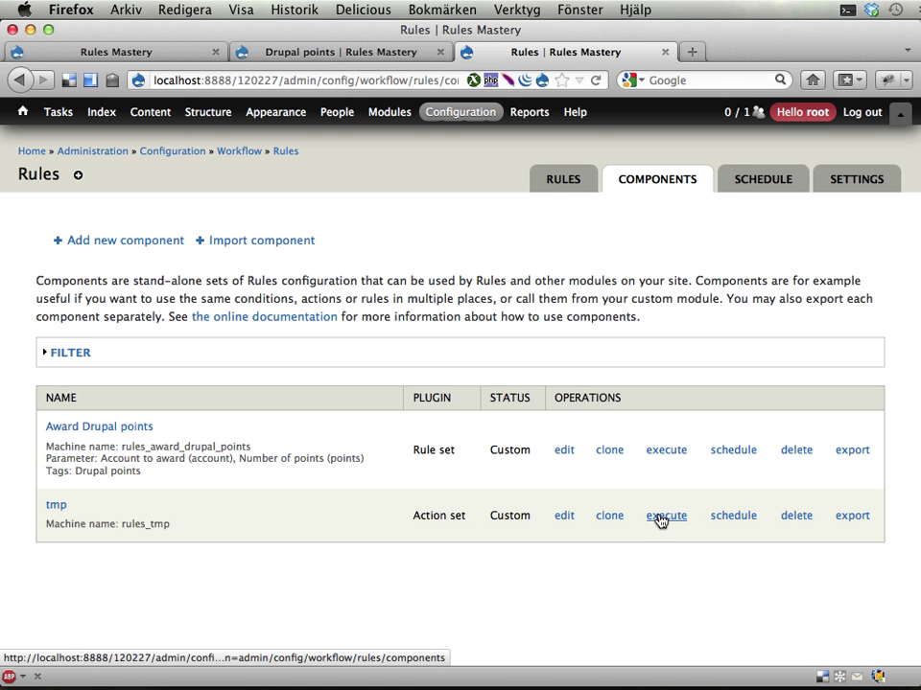
Execute tmp and compare its seven two-element debug arrays with the Drupal points levels
{"action": "left_click", "coordinate": [661, 518]}
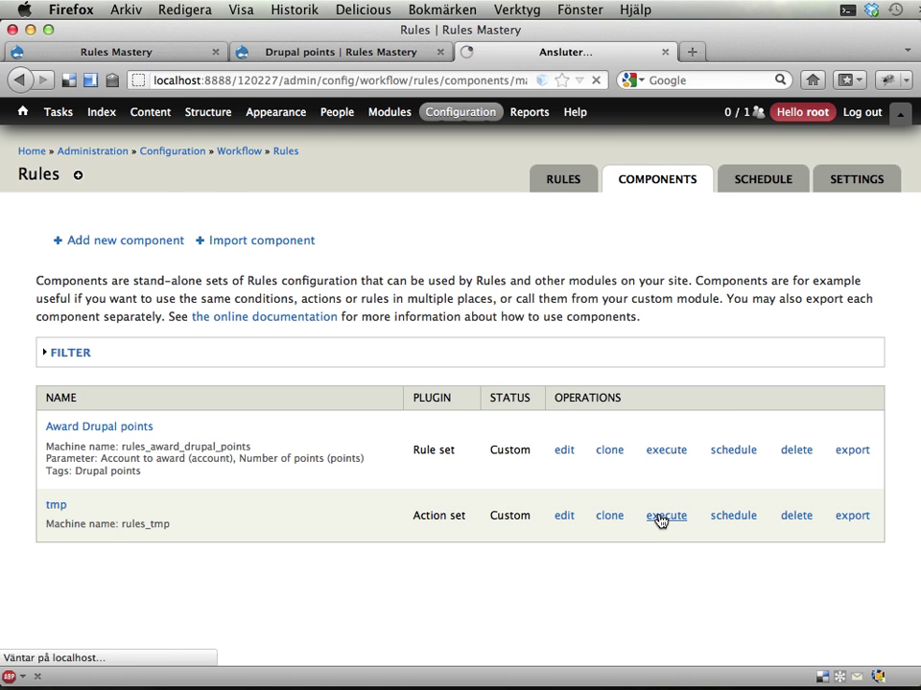
{"action": "left_click", "coordinate": [77, 302]}
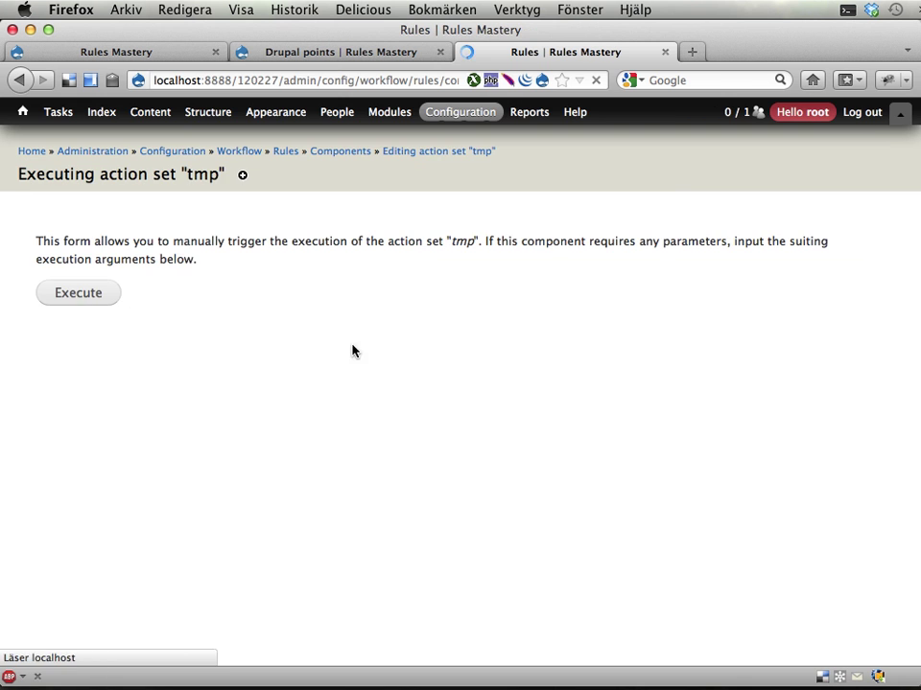
{"action": "scroll", "coordinate": [430, 373], "scroll_direction": "down", "scroll_amount": 3}
{"action": "scroll", "coordinate": [430, 373], "scroll_direction": "up", "scroll_amount": 2}
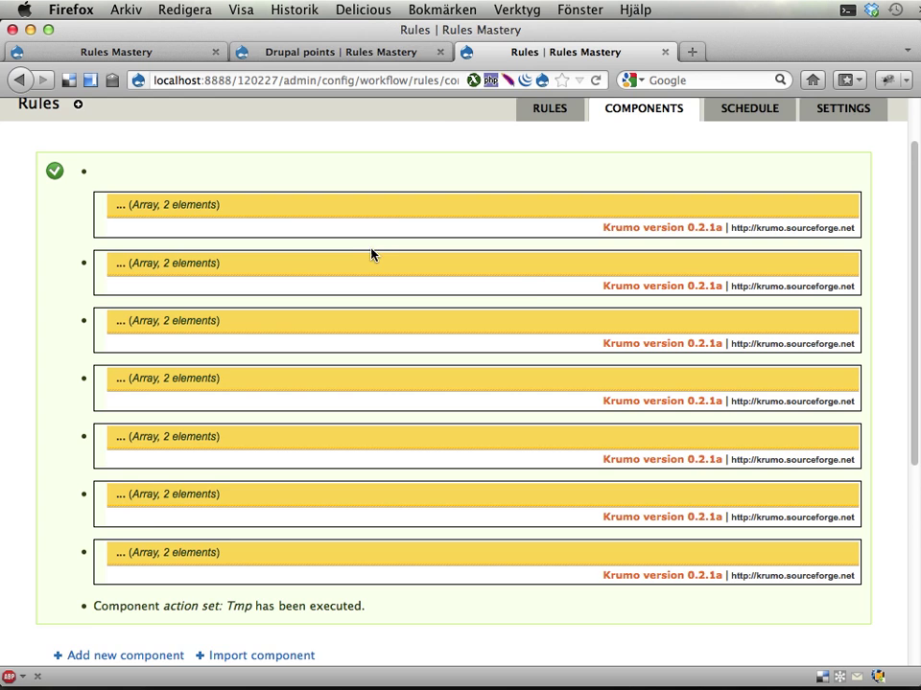
{"action": "left_click", "coordinate": [401, 51]}
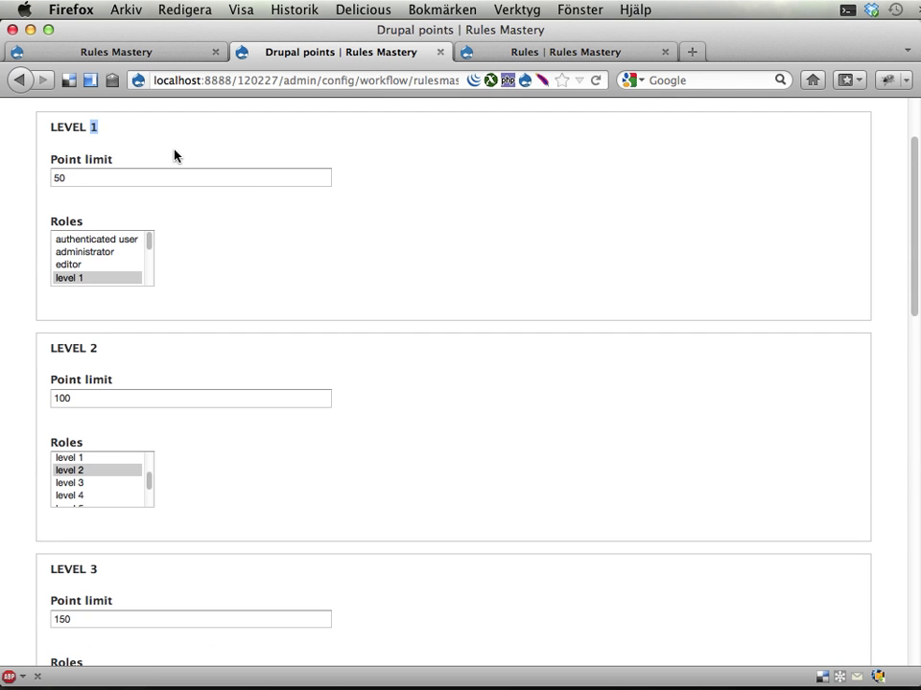
{"action": "scroll", "coordinate": [176, 152], "scroll_direction": "down", "scroll_amount": 10}
{"action": "scroll", "coordinate": [165, 329], "scroll_direction": "down", "scroll_amount": 5}
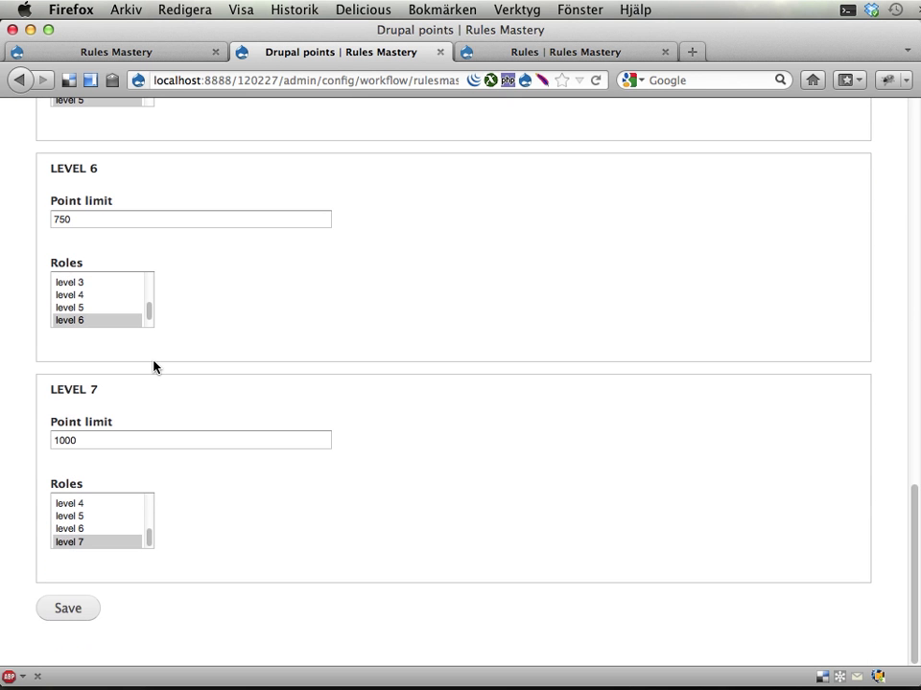
{"action": "left_click", "coordinate": [568, 53]}
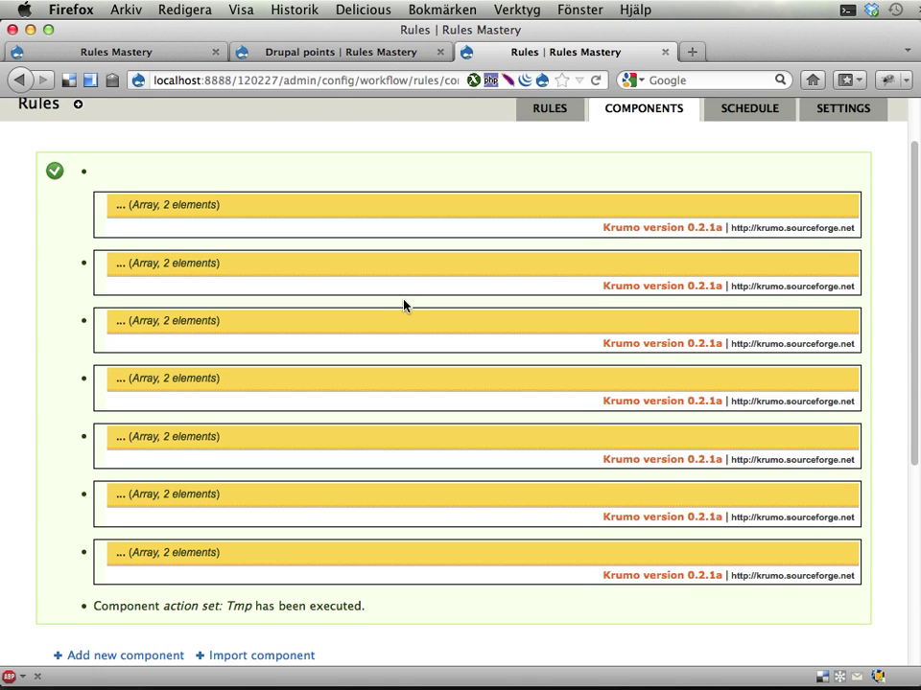
{"action": "scroll", "coordinate": [404, 305], "scroll_direction": "down", "scroll_amount": 1}
{"action": "left_click", "coordinate": [380, 314]}
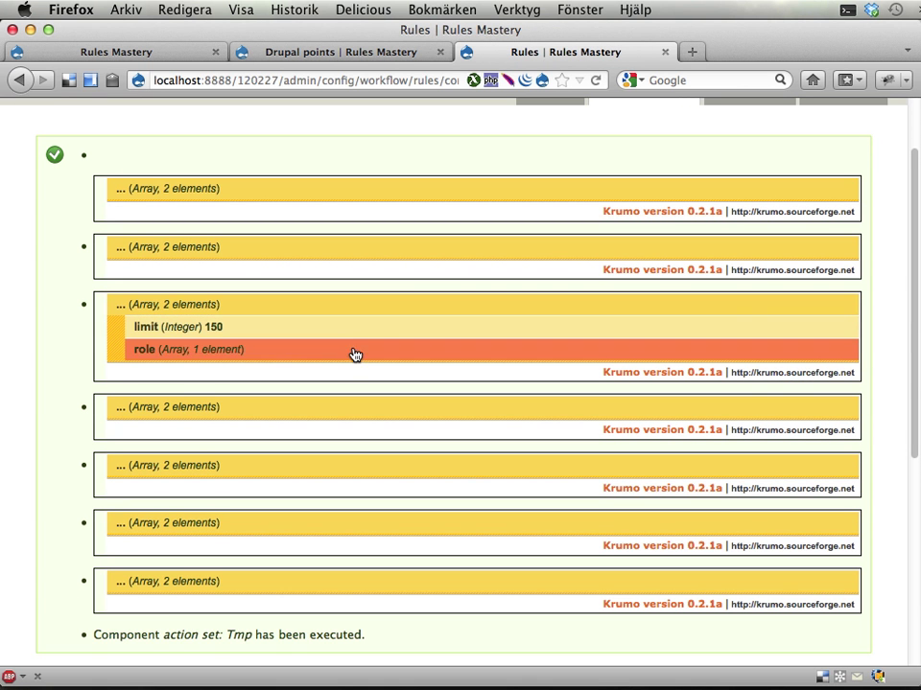
{"action": "left_click", "coordinate": [355, 355]}
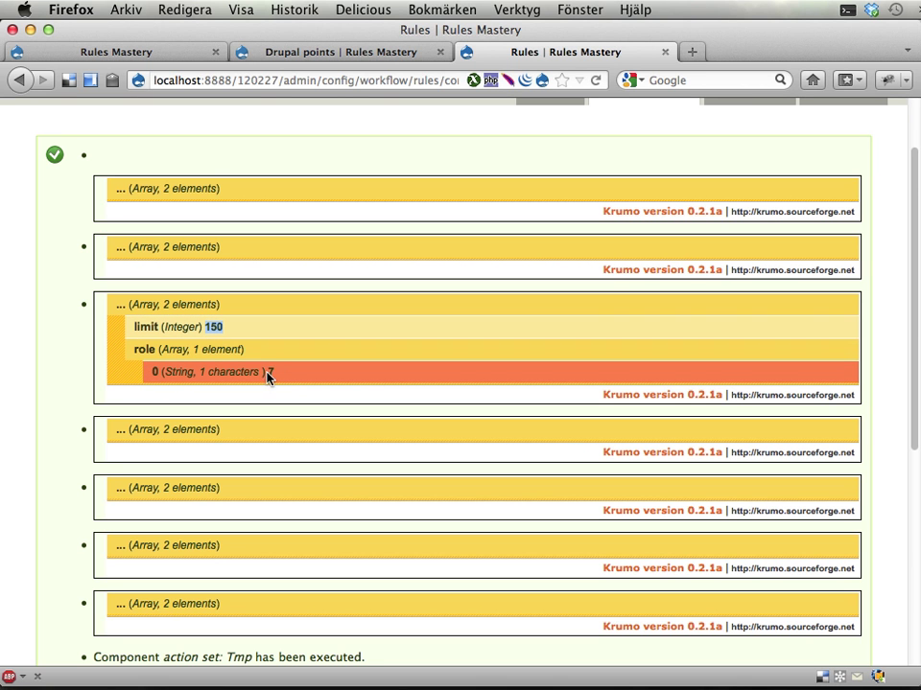
{"action": "left_click_drag", "start_coordinate": [267, 377], "coordinate": [279, 378]}
{"action": "left_click", "coordinate": [375, 440]}
{"action": "left_click", "coordinate": [351, 477]}
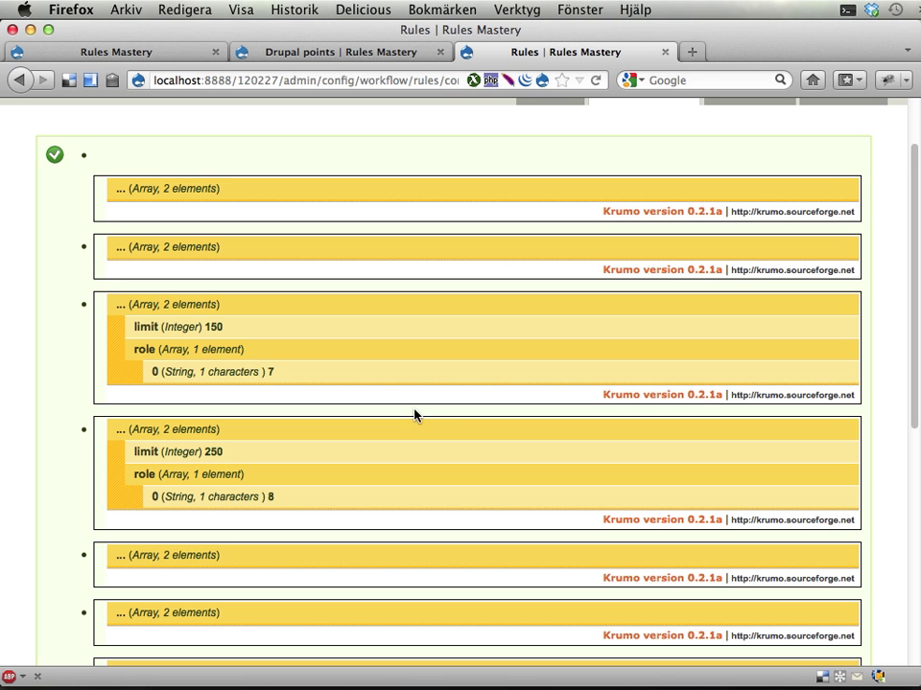
{"action": "left_click", "coordinate": [393, 429]}
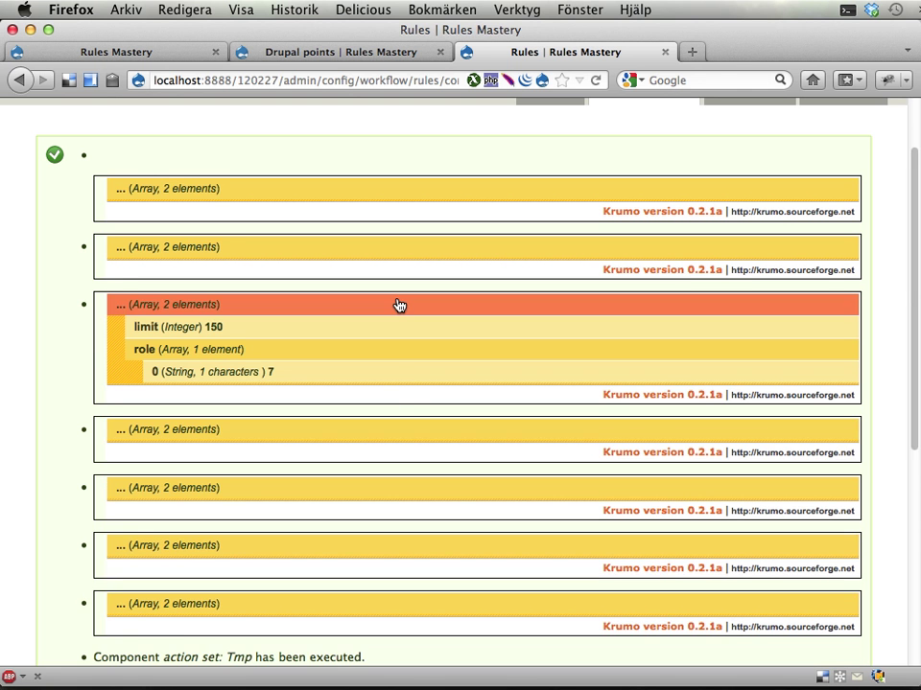
{"action": "left_click", "coordinate": [398, 305]}
{"action": "scroll", "coordinate": [390, 417], "scroll_direction": "down", "scroll_amount": 5}
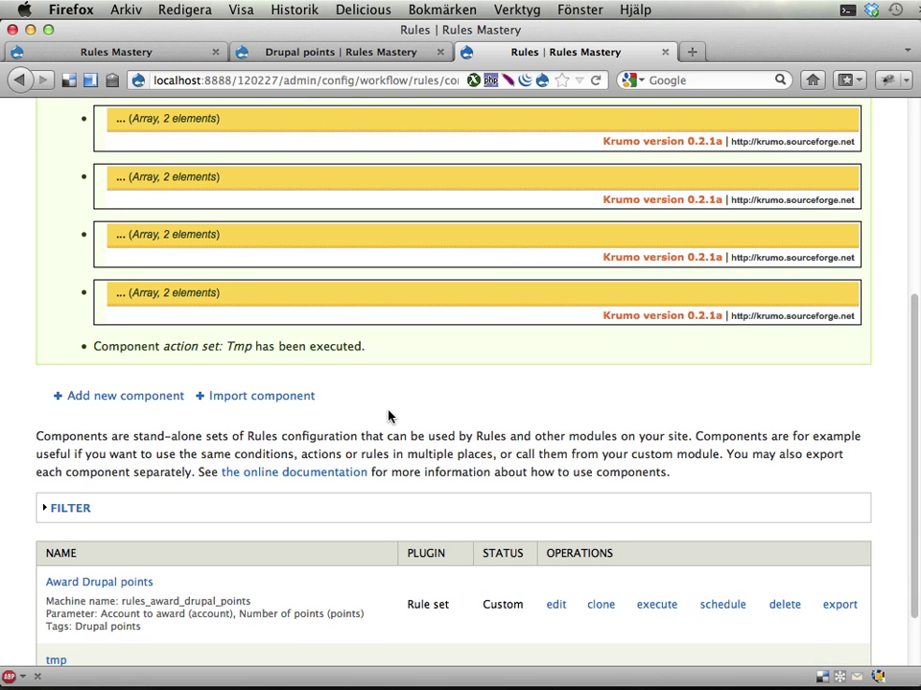
{"action": "scroll", "coordinate": [390, 416], "scroll_direction": "down", "scroll_amount": 2}
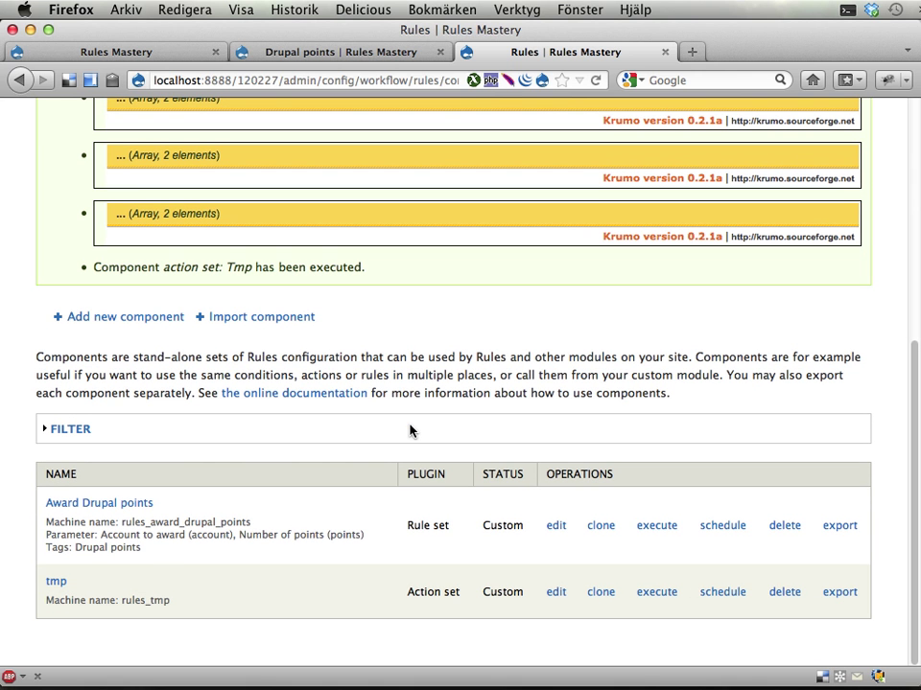